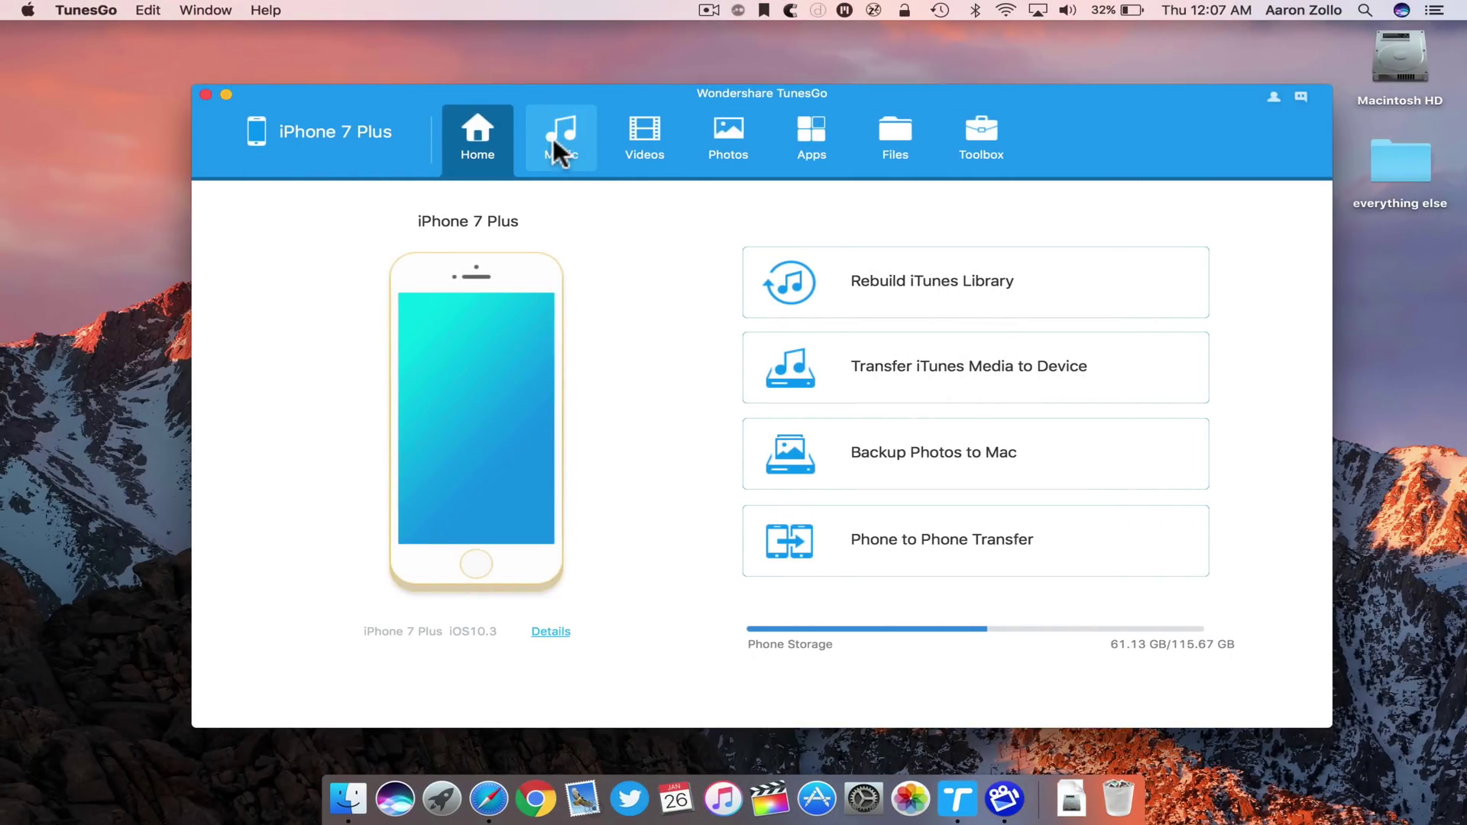
In the iPhone's Music list, tick On A Clear Day, One For My Baby and Only Hope.
left_click(554, 138)
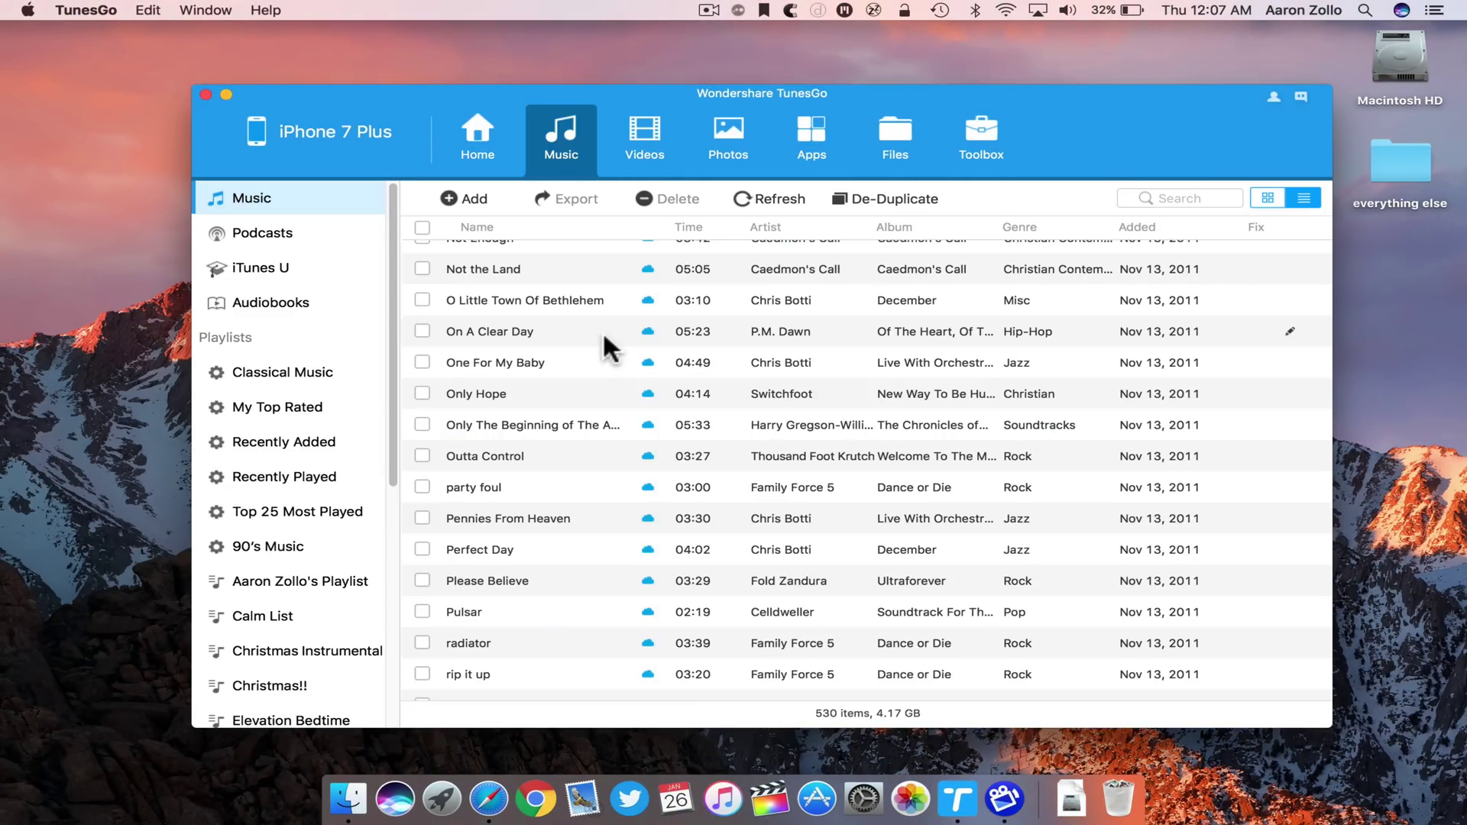
left_click(422, 331)
left_click(422, 362)
left_click(422, 394)
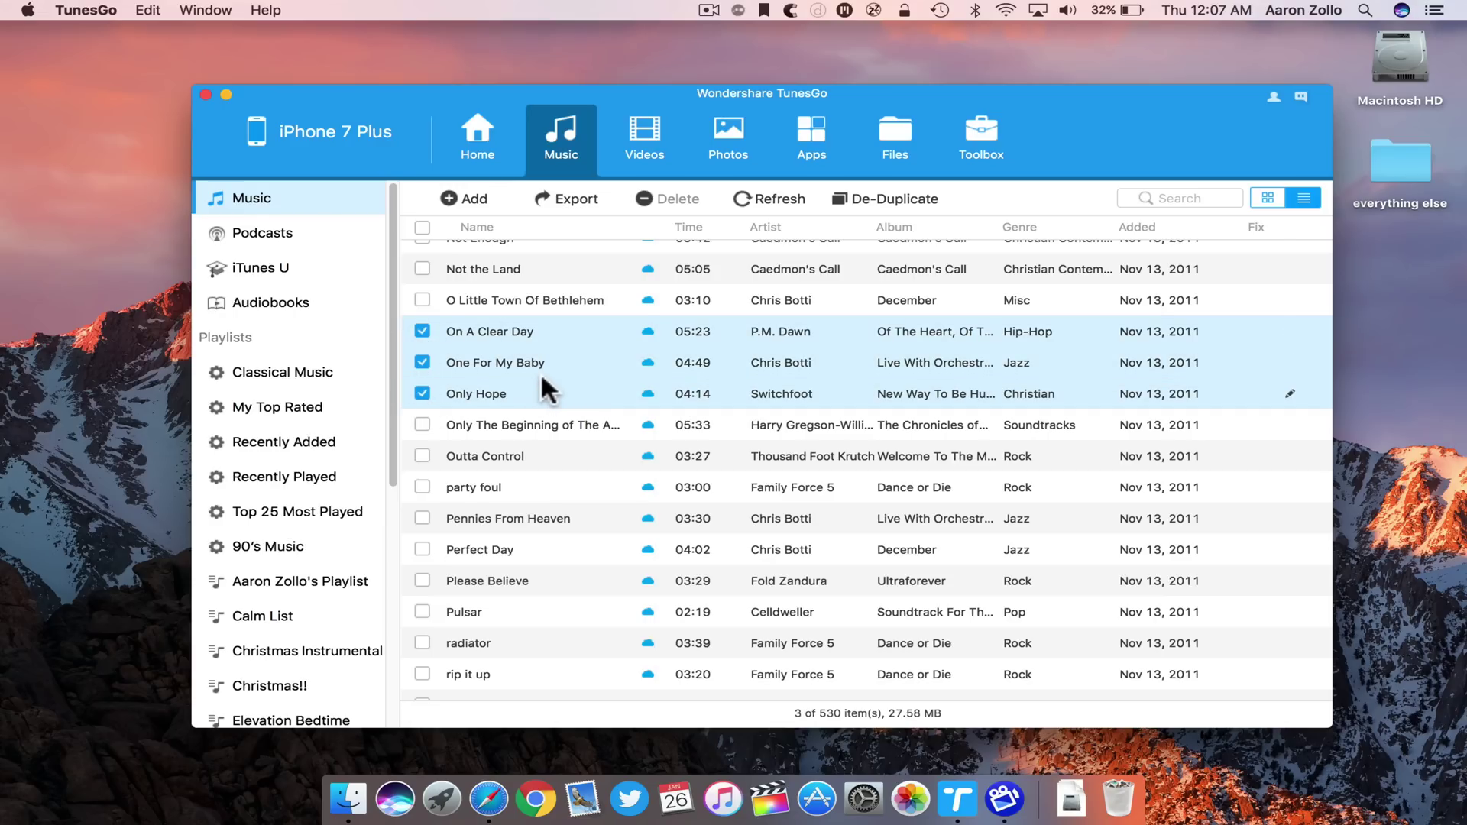
Export the three songs to the desktop as .m4a files, then select the exported files.
left_click_drag(540, 351, 1385, 307)
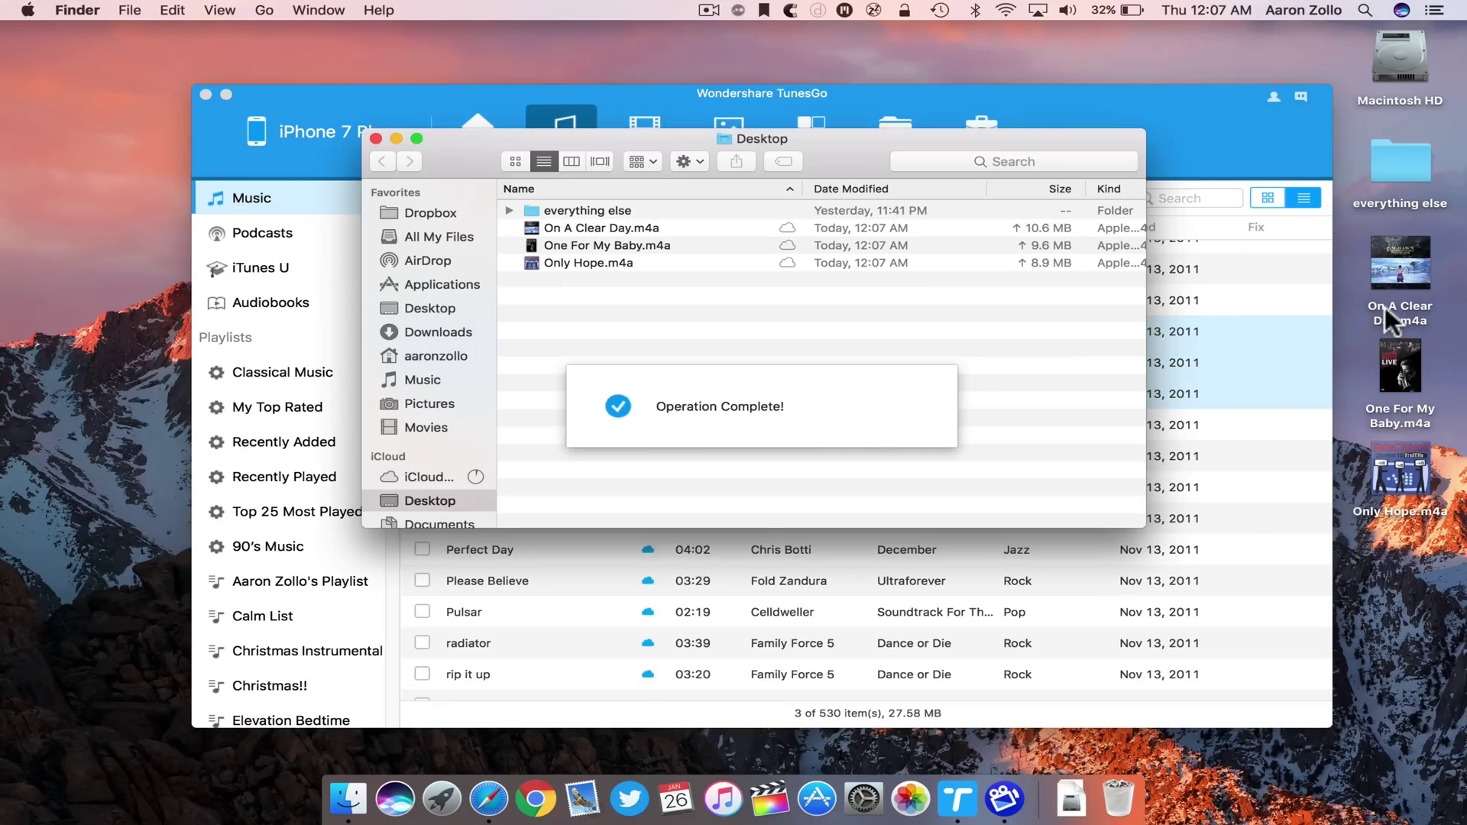
left_click(374, 137)
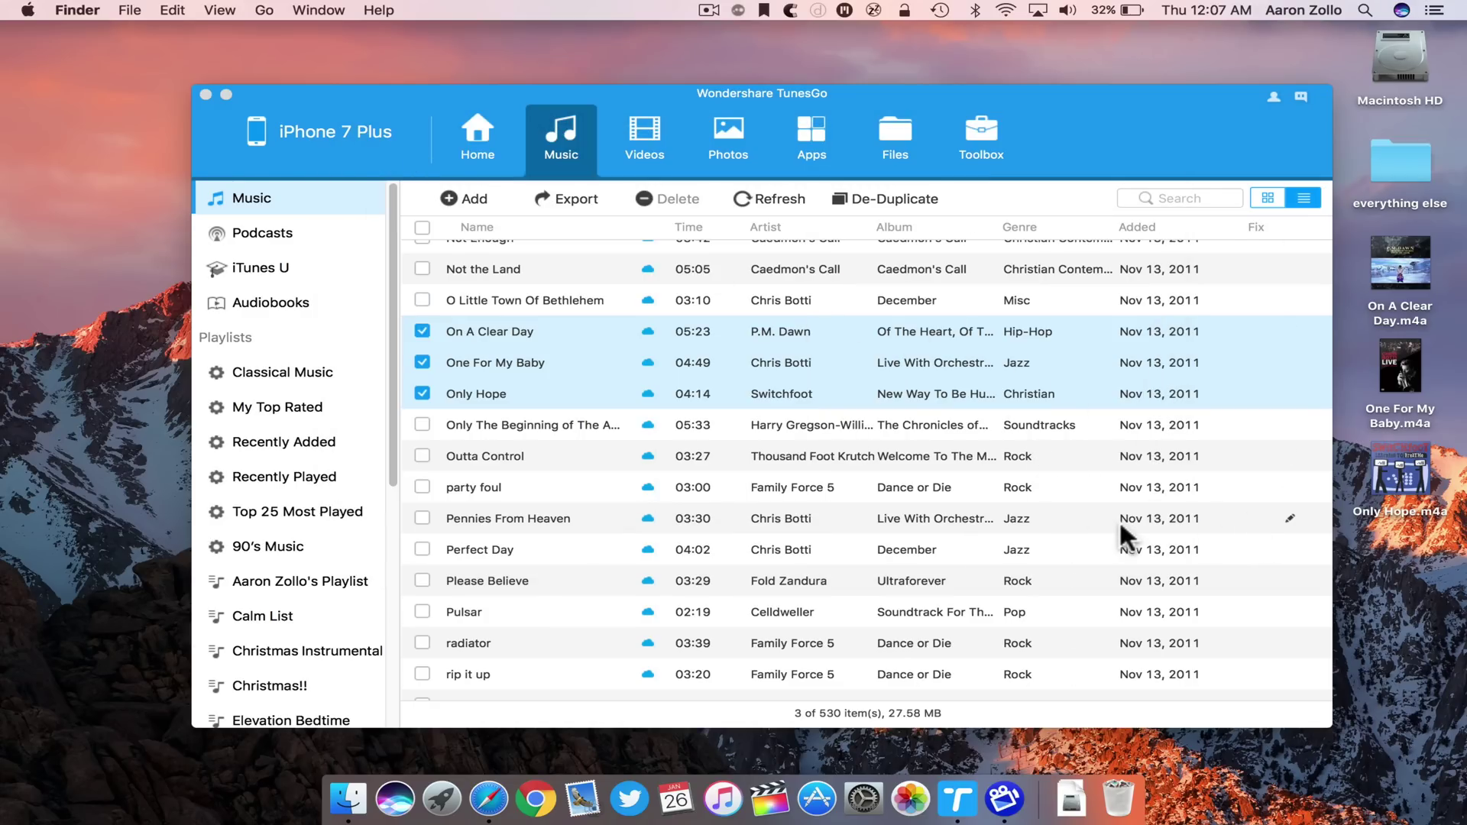
left_click_drag(1457, 258, 1119, 810)
Export the music video The Road from Videos > Music Videos to the desktop.
left_click(636, 125)
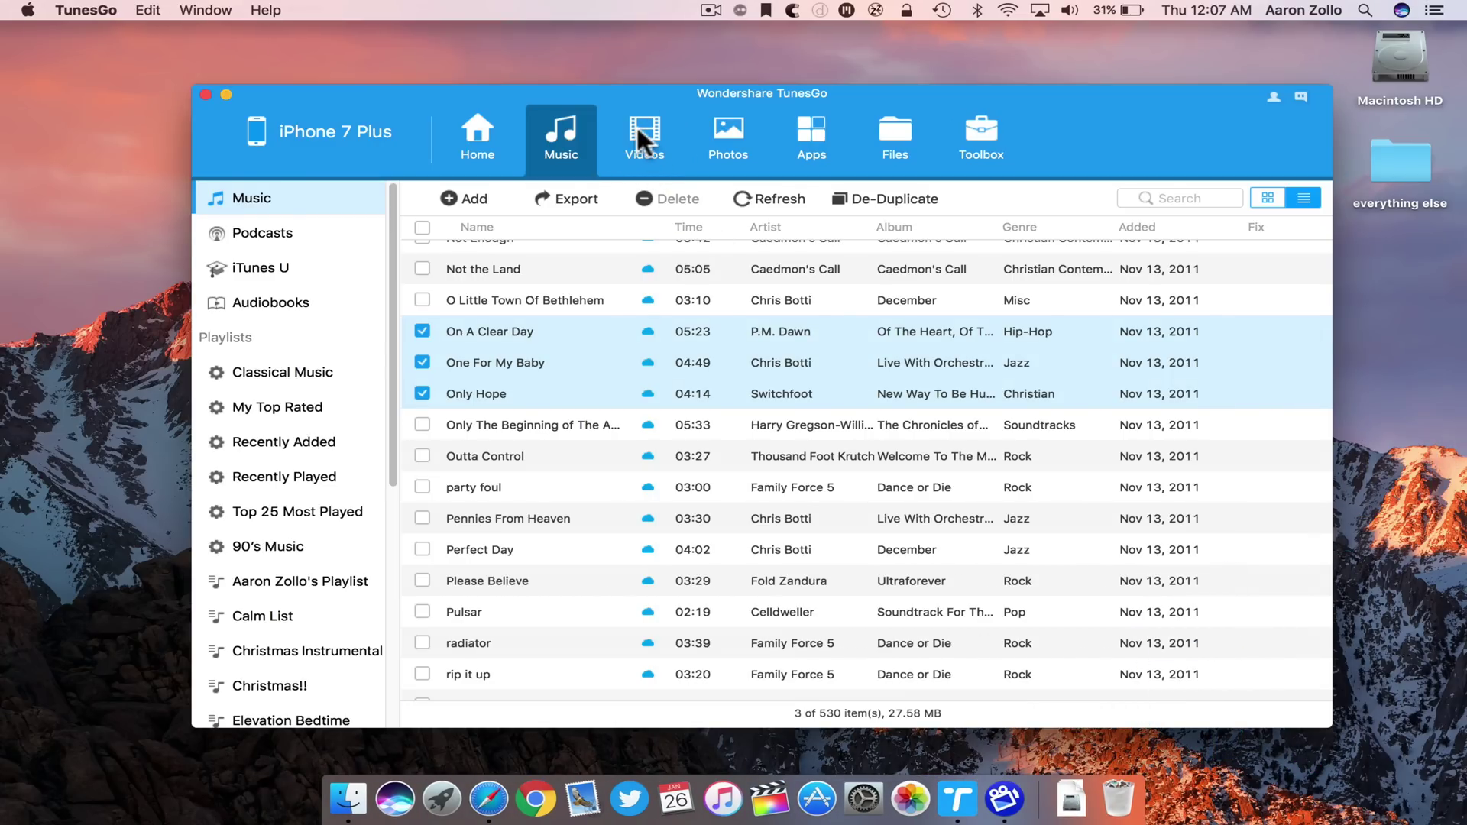
left_click(636, 126)
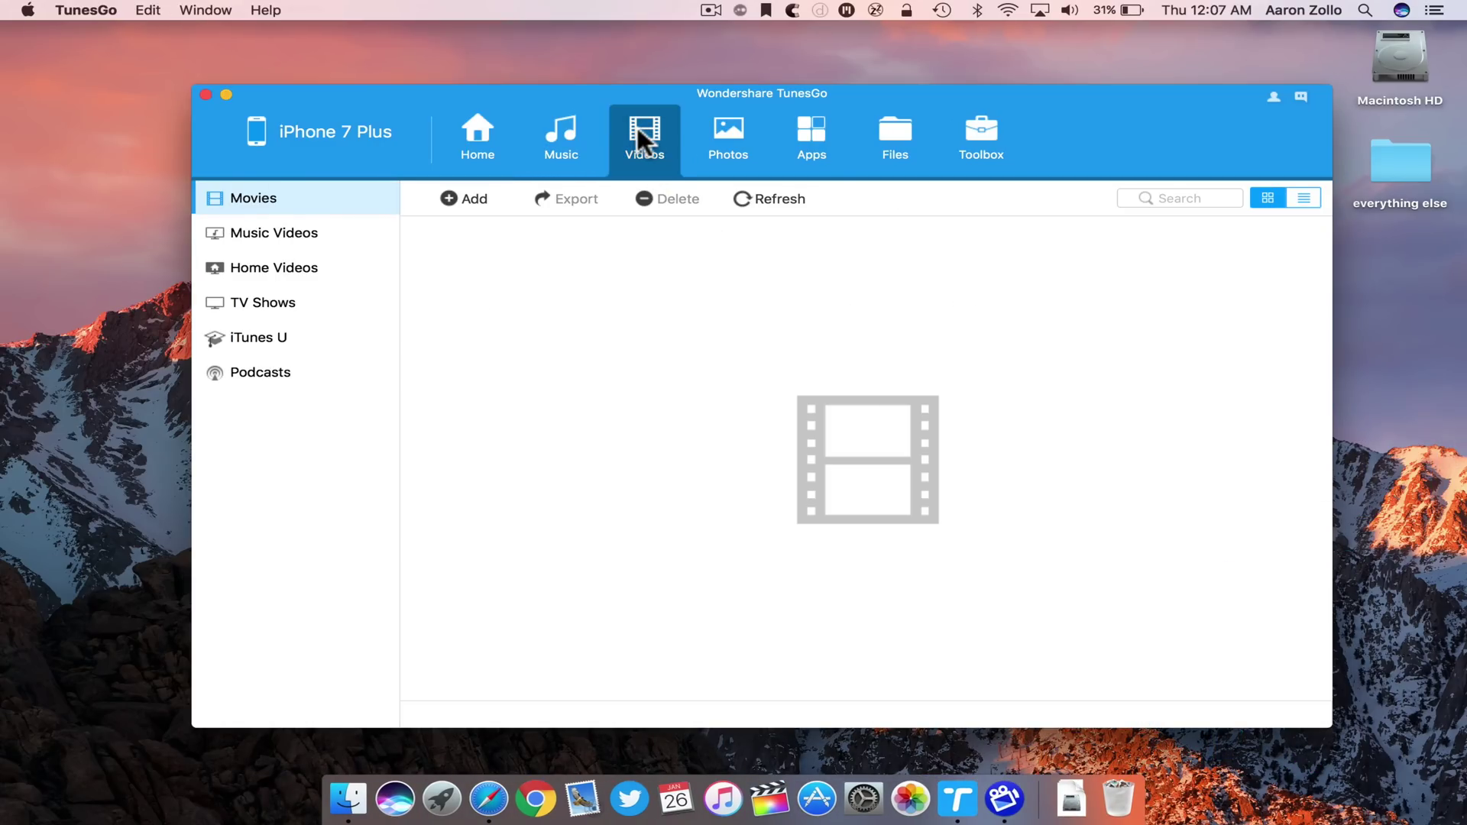
left_click(281, 234)
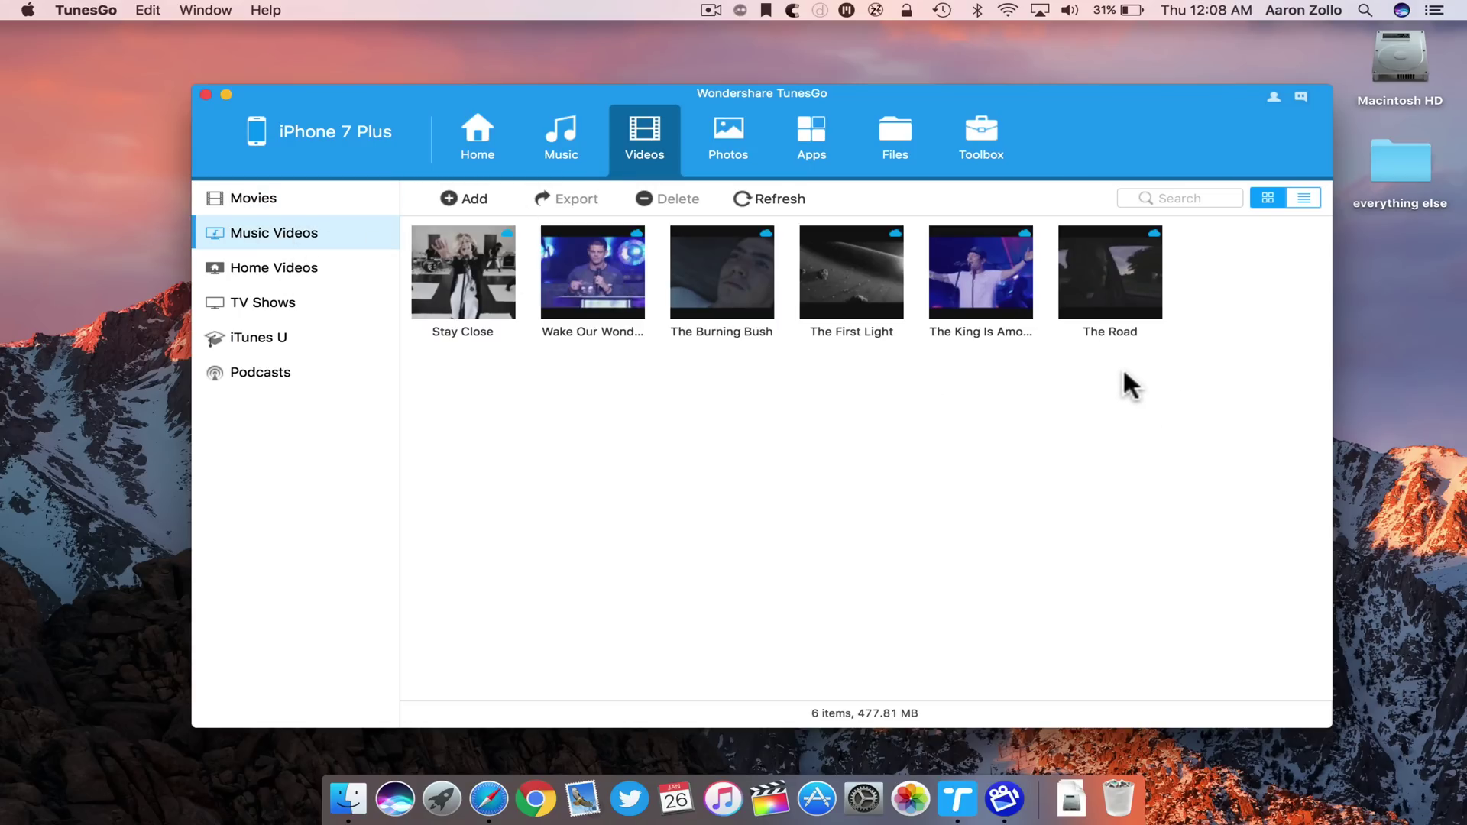
left_click_drag(1092, 298, 1394, 346)
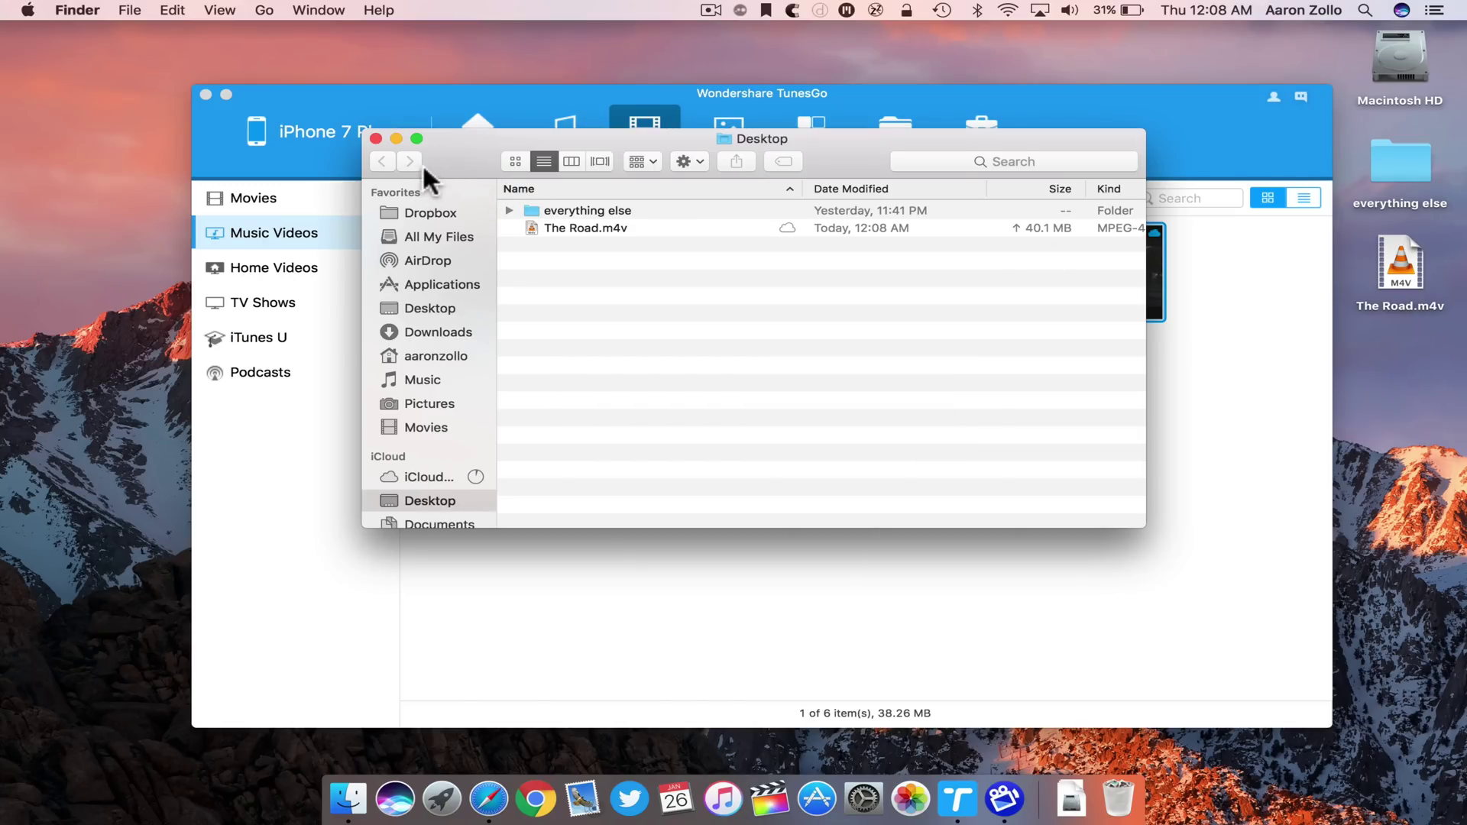
Move the exported The Road.m4v to the Trash and show the Camera Roll photos.
left_click(376, 138)
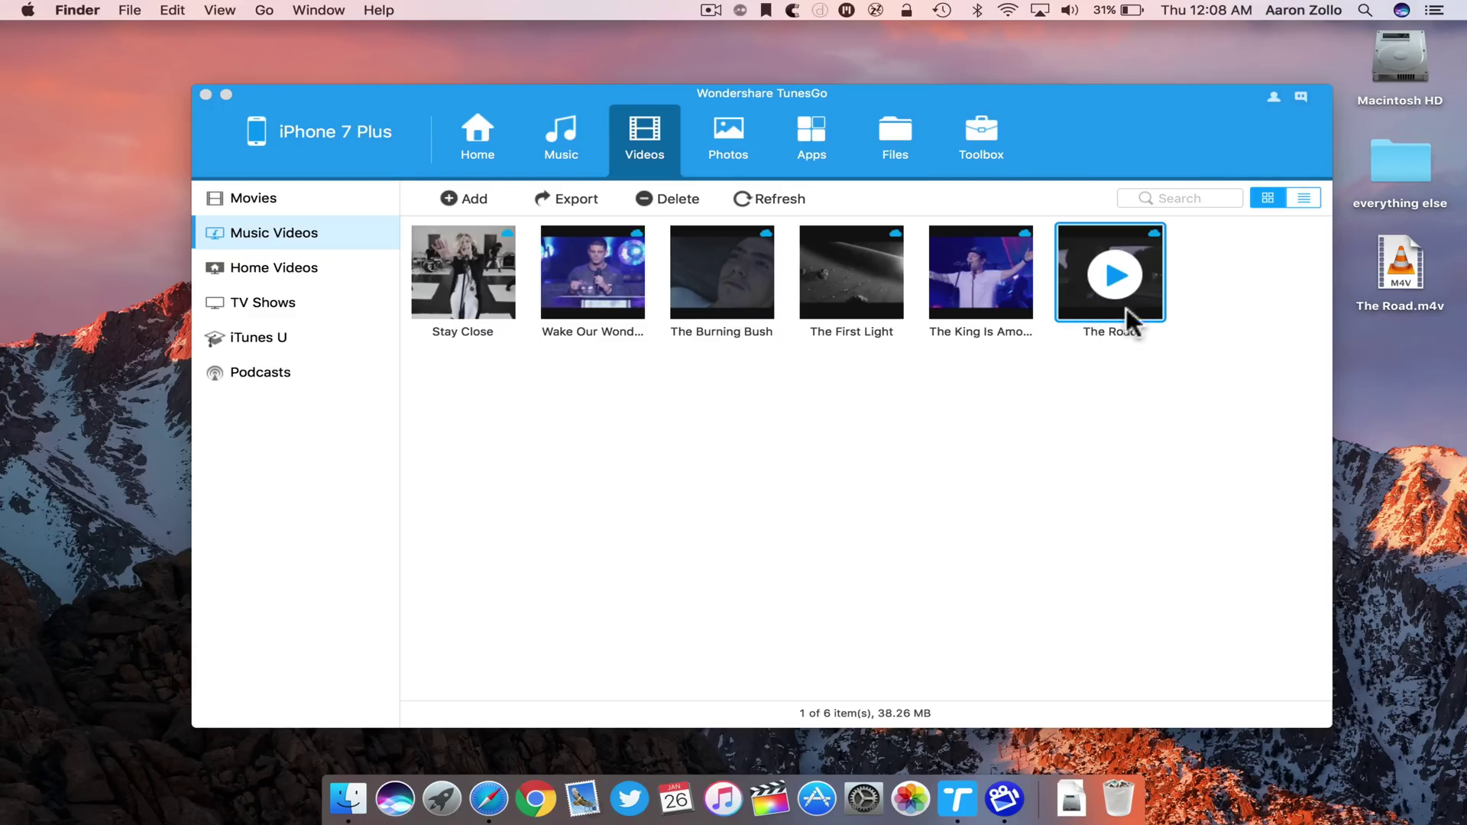
left_click_drag(1385, 310, 1120, 819)
left_click(732, 134)
left_click(730, 130)
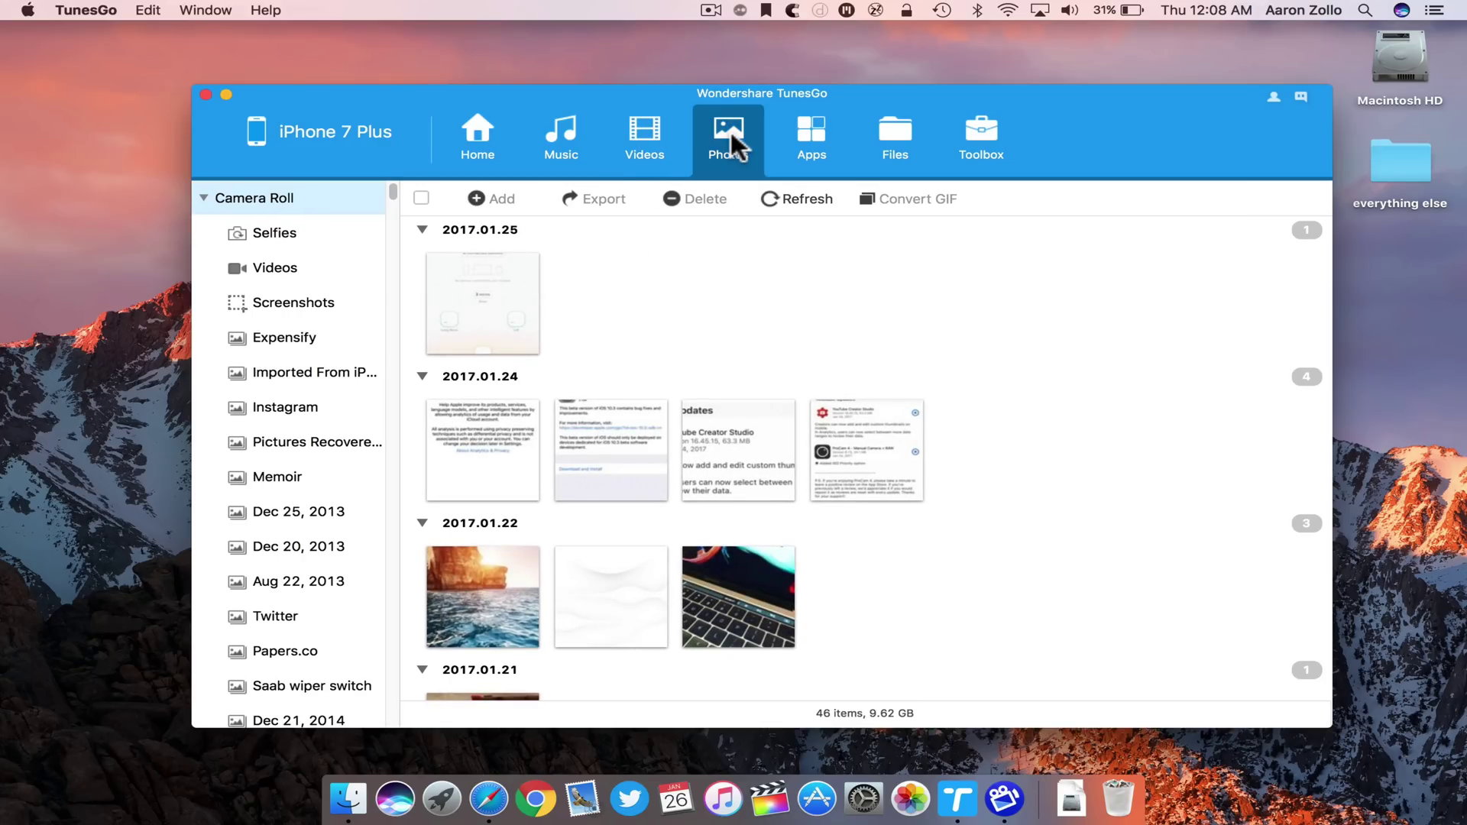
Preview the sunset sea photo, then drag it to the desktop as IMG_1160.PNG.
double_click(461, 577)
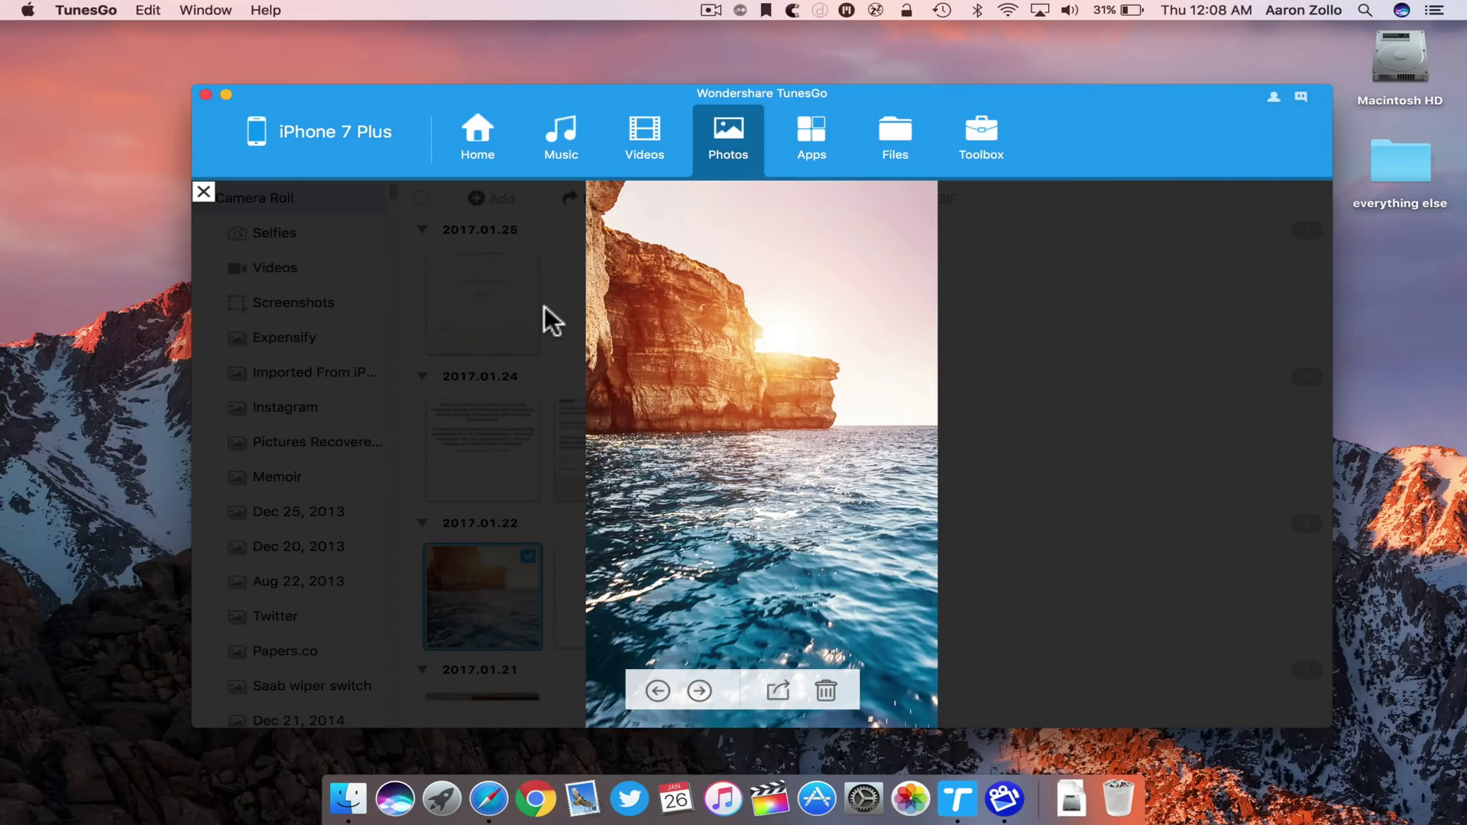
left_click(203, 192)
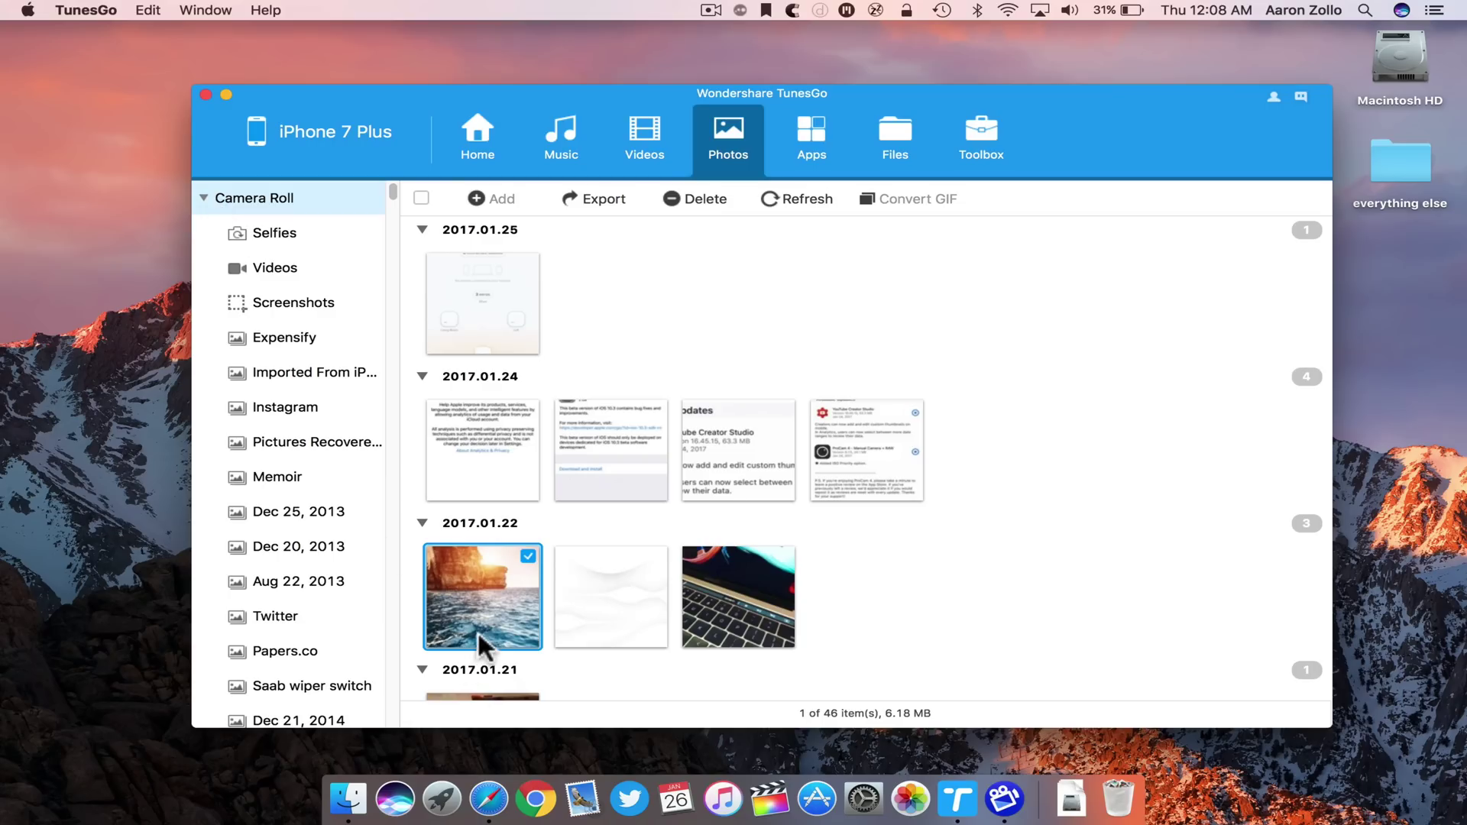
left_click_drag(479, 632, 1382, 409)
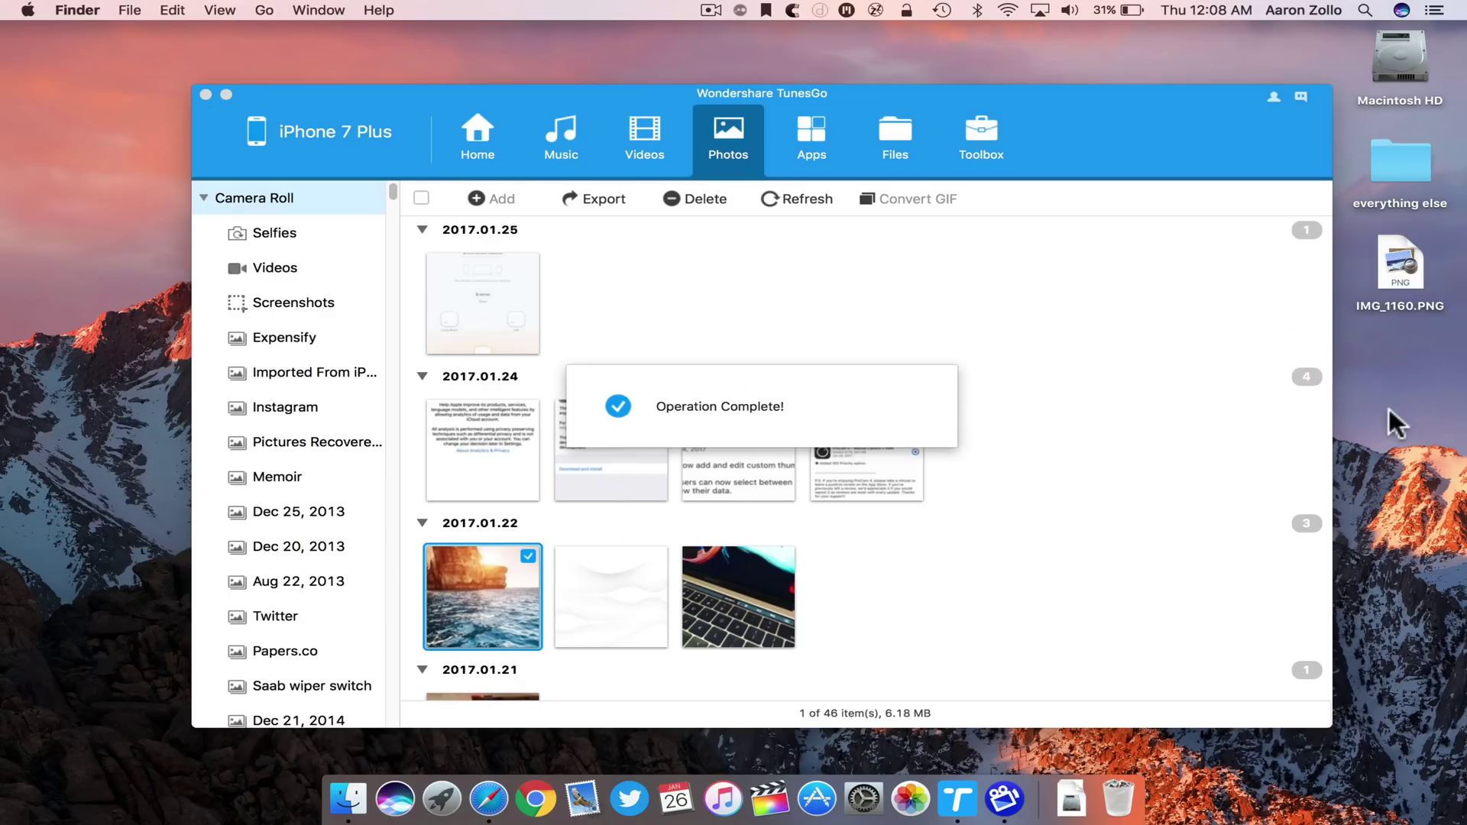
left_click_drag(1396, 262, 923, 581)
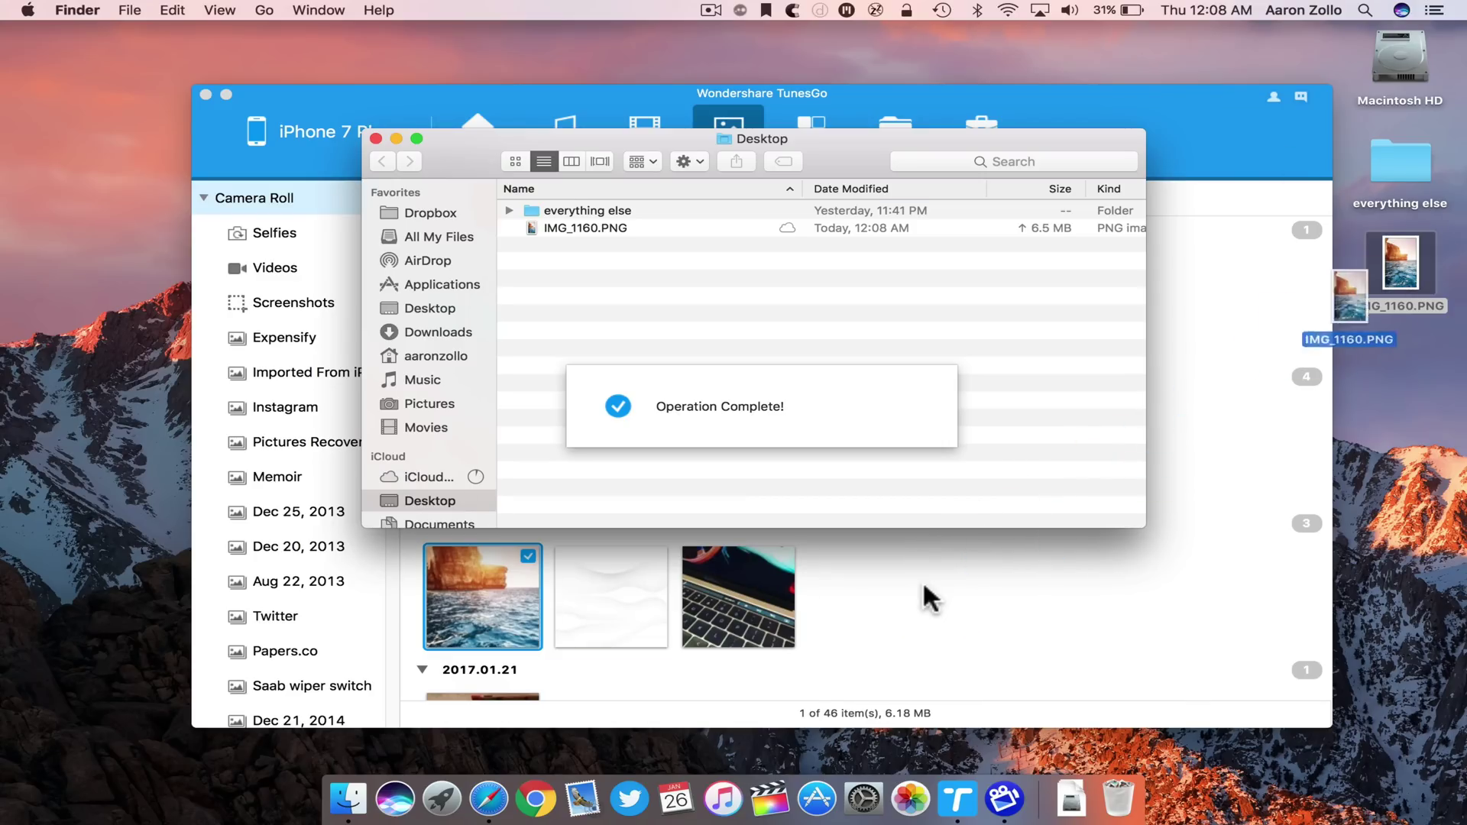
left_click(376, 138)
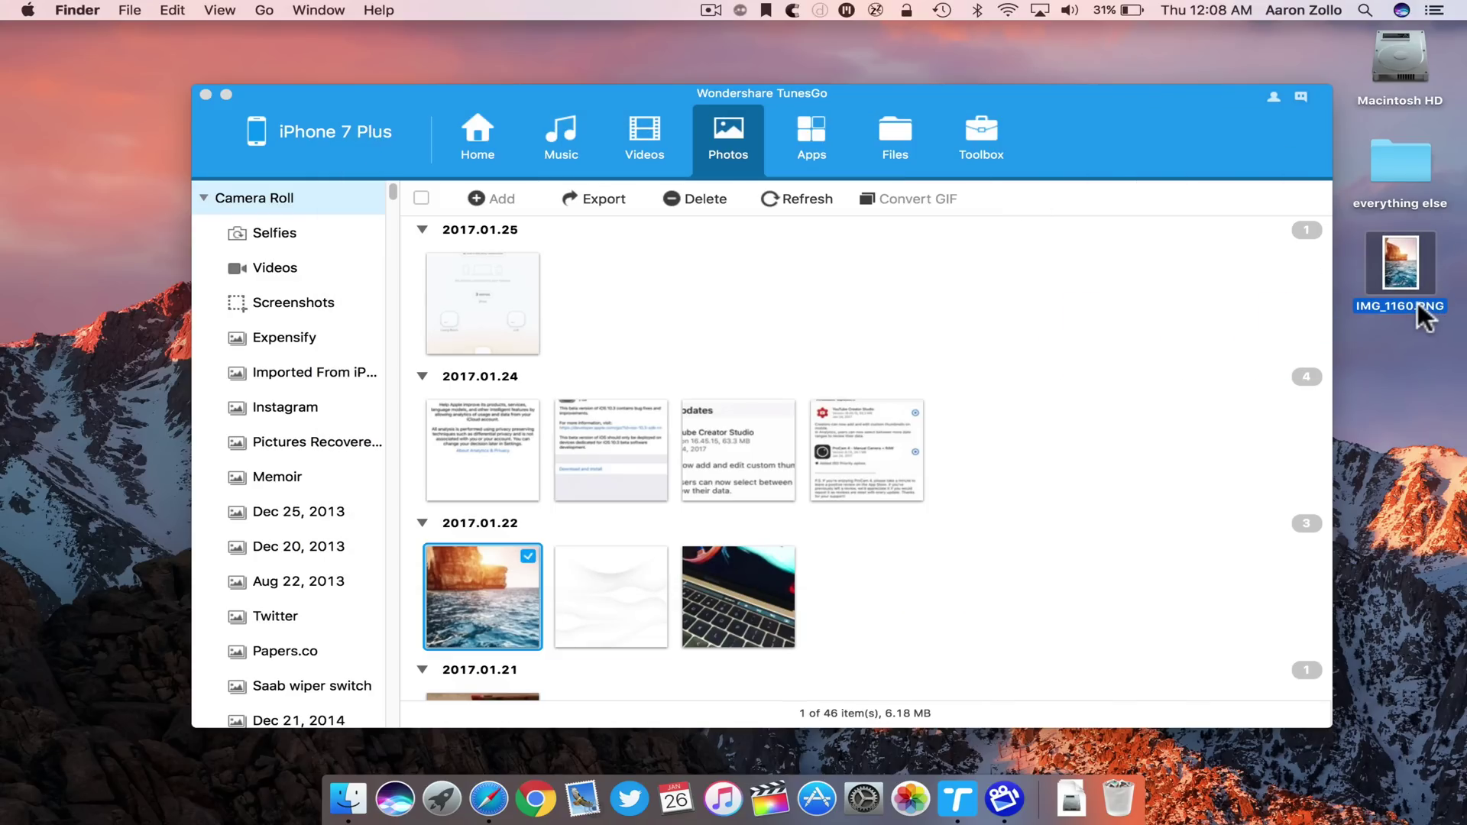
left_click(997, 587)
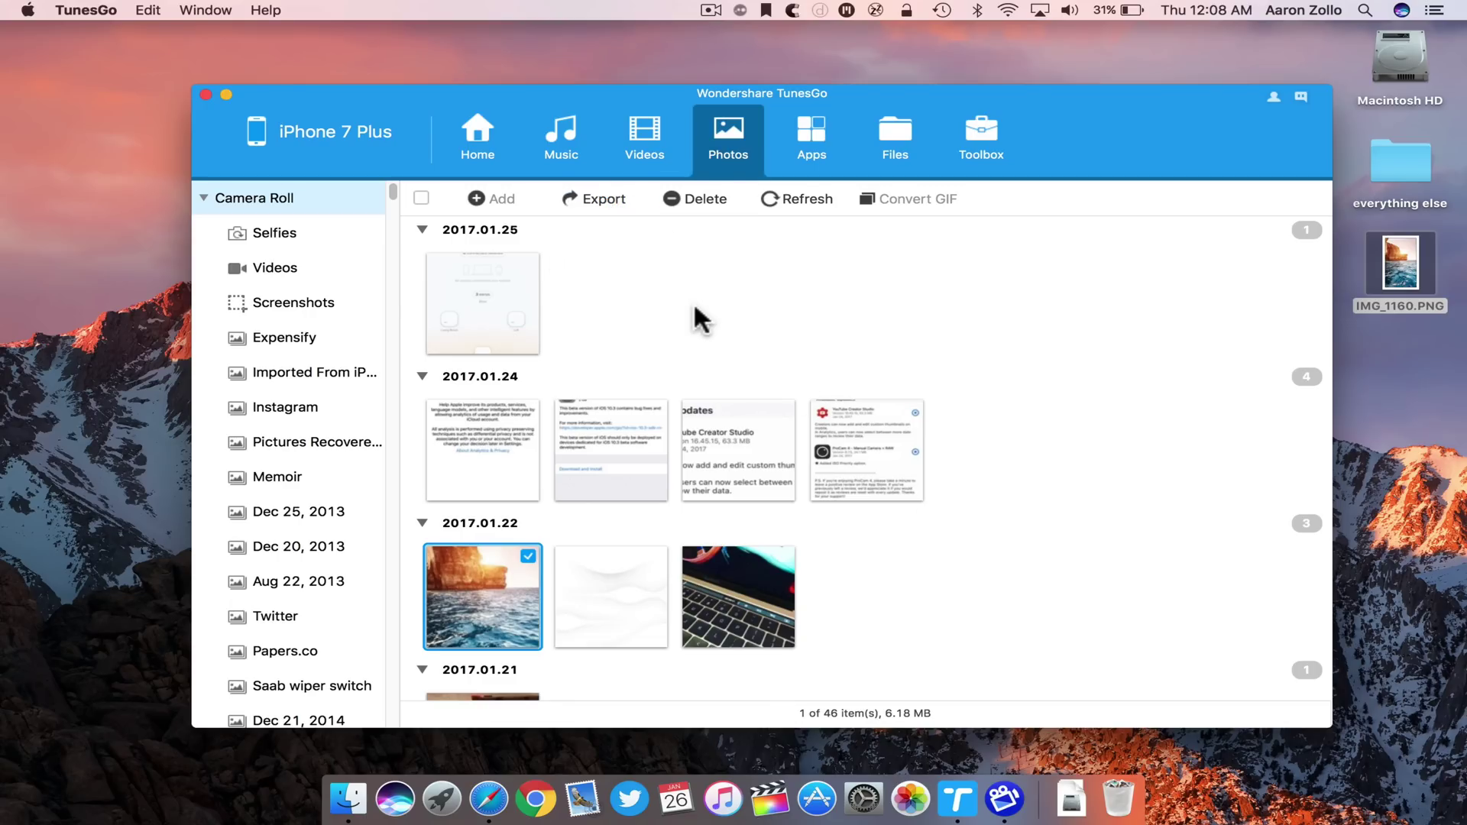
Show the iPhone's installed apps and tick Google Photos.
left_click(824, 131)
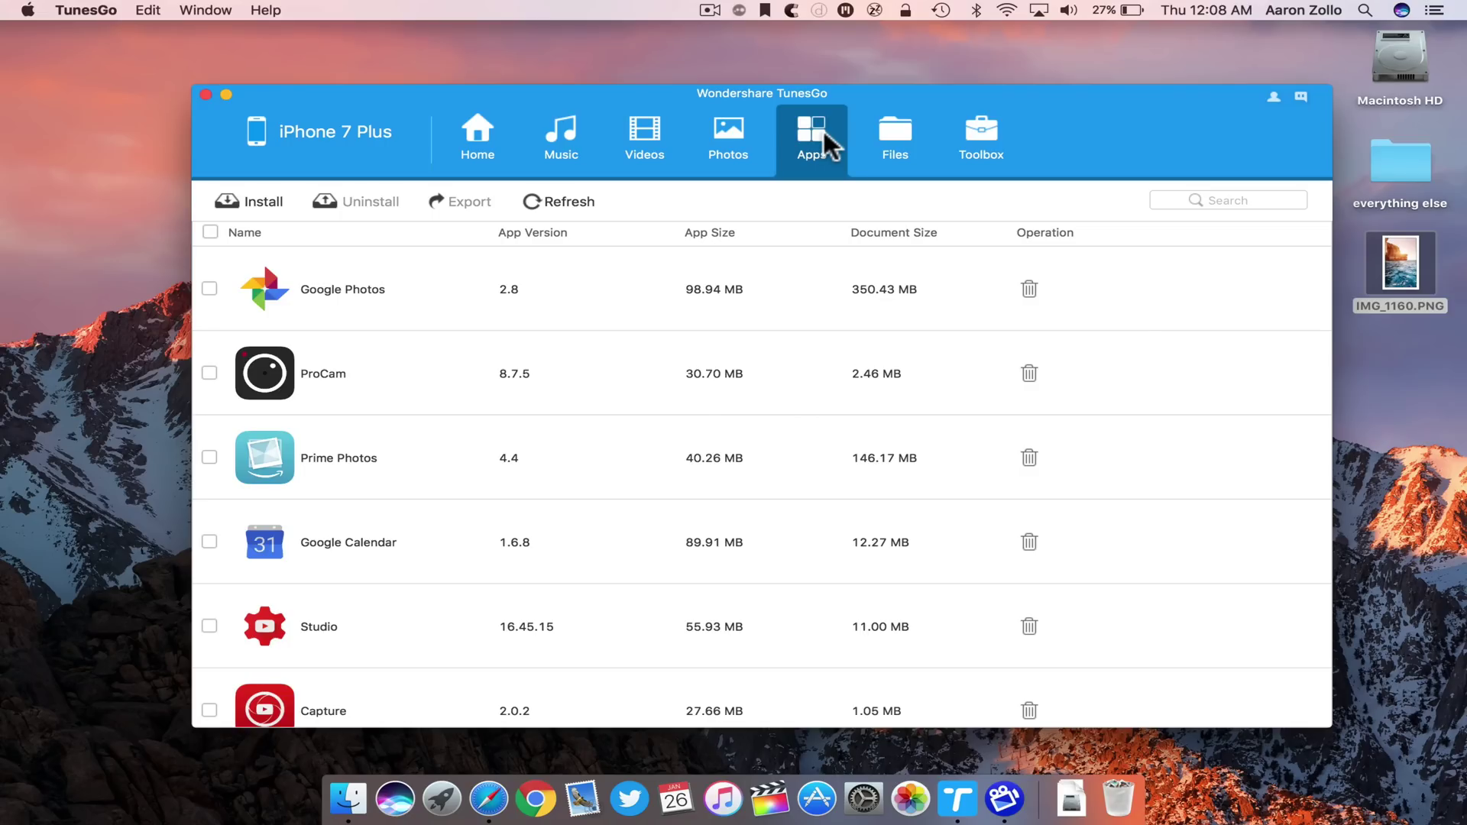
scroll(723, 462, "down", 5)
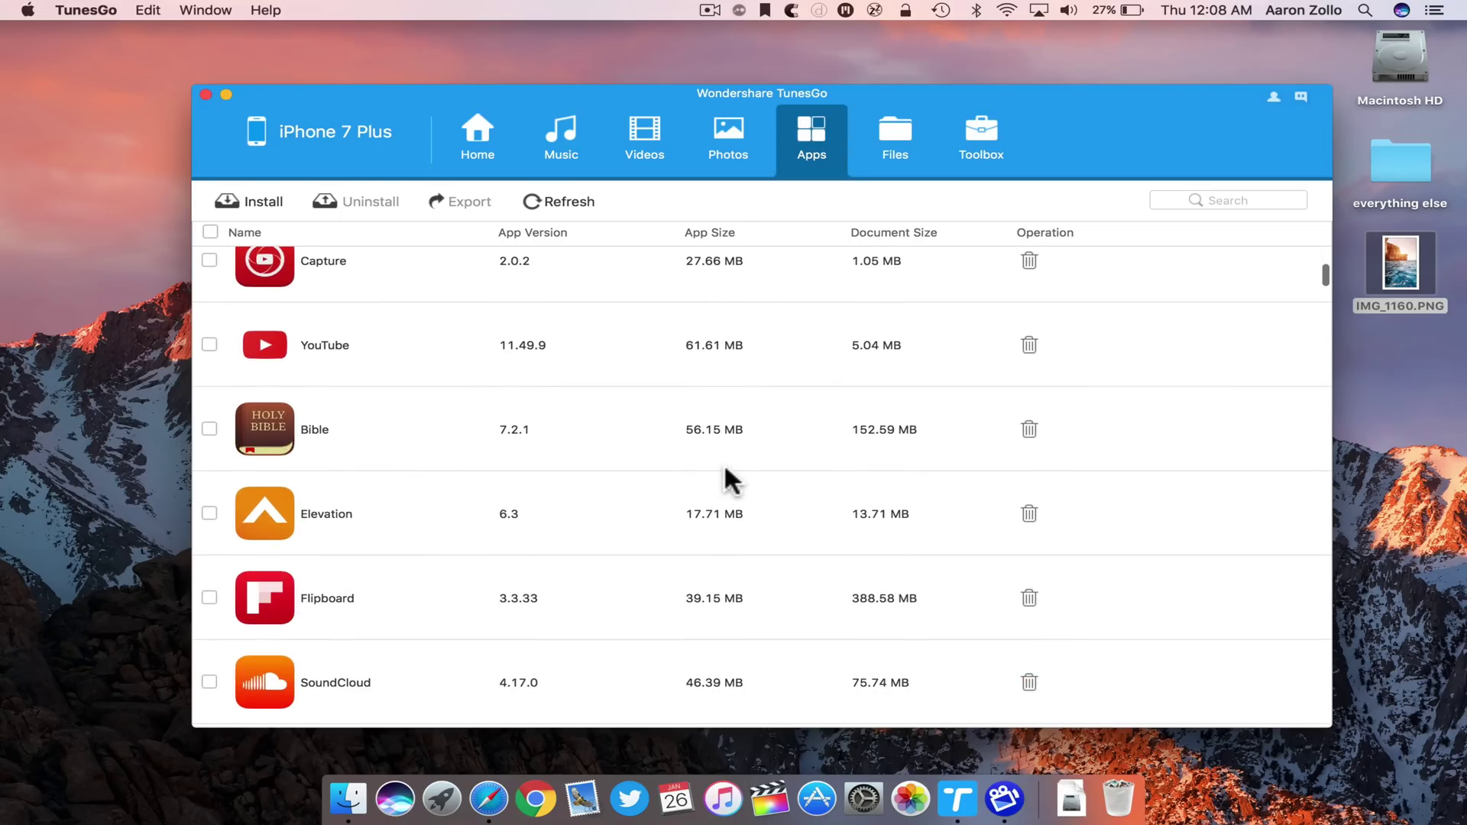
scroll(723, 463, "up", 5)
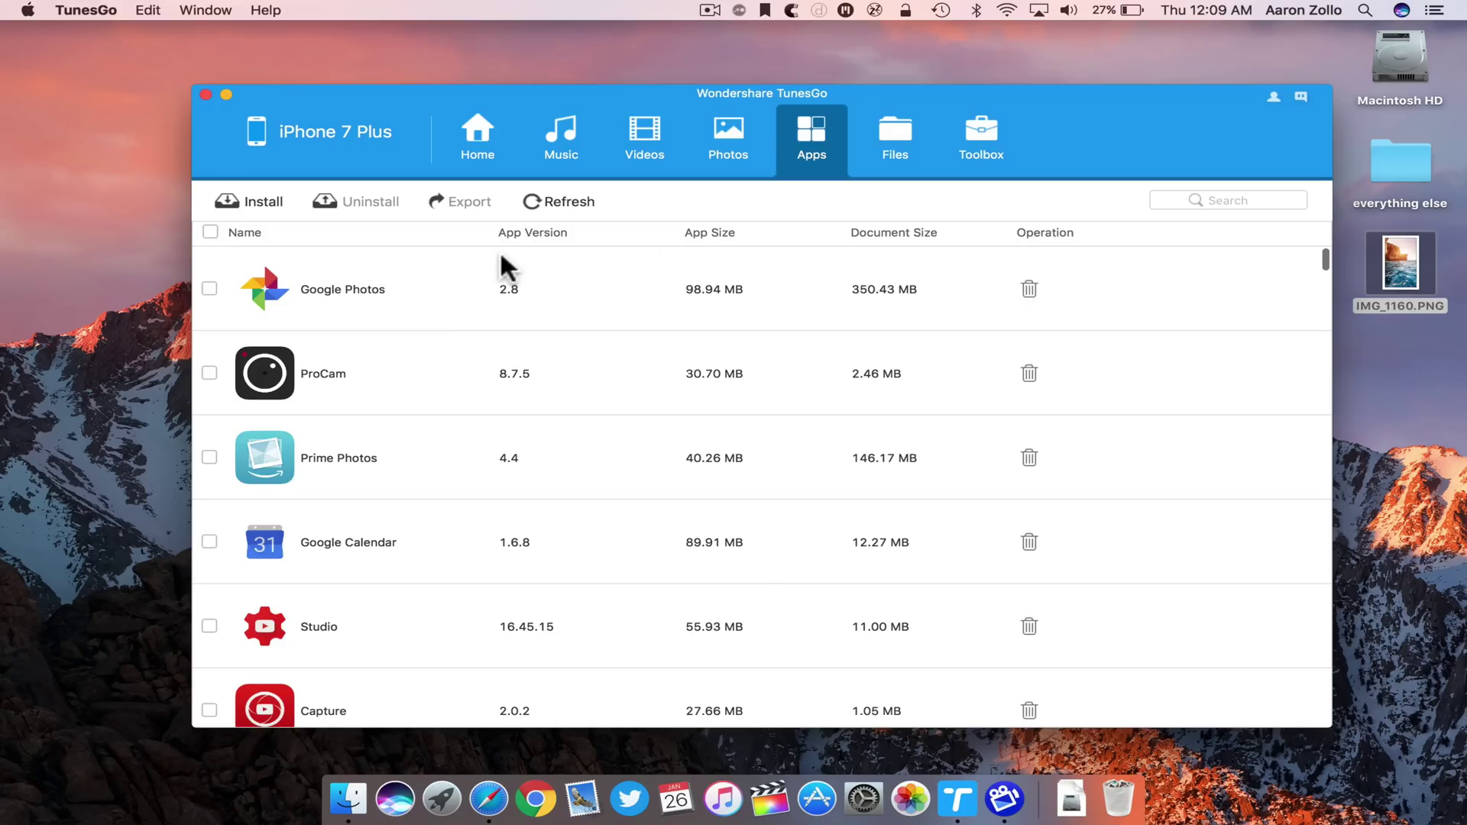
left_click(209, 289)
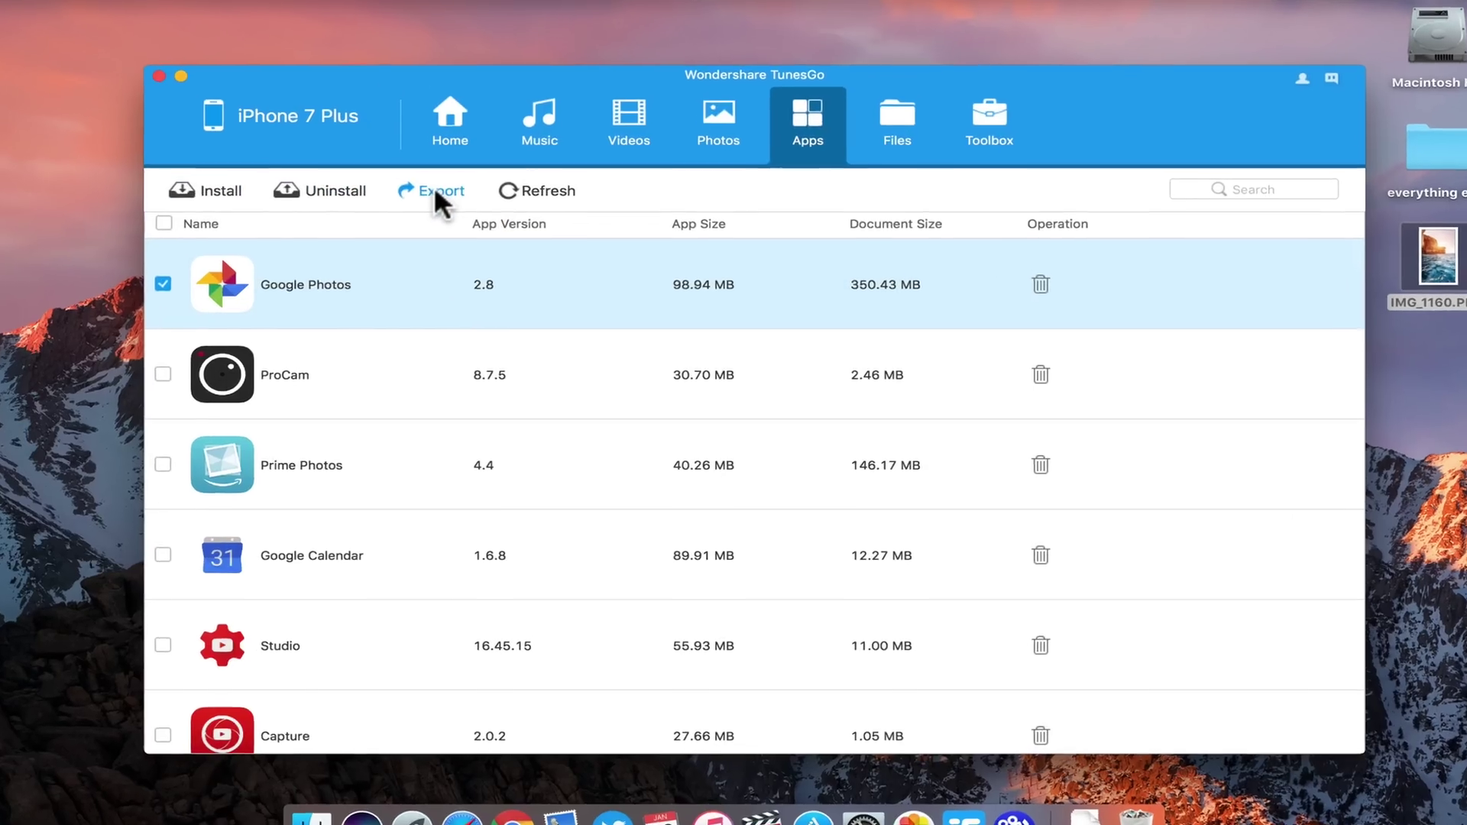
Attempt to export Google Photos, accept the iOS 8.3+ refusal, and untick it.
left_click(461, 201)
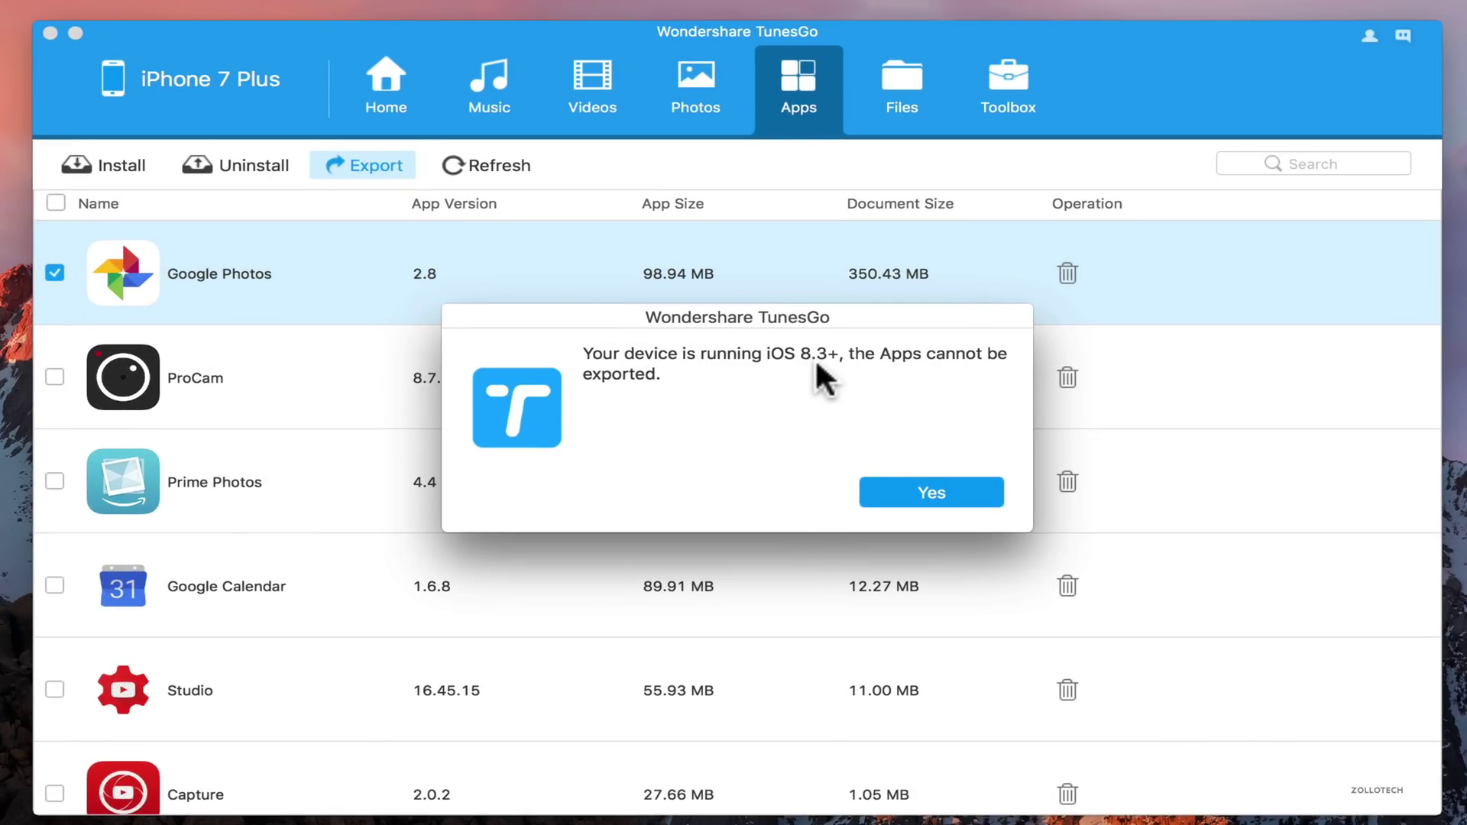
left_click(917, 497)
left_click(54, 273)
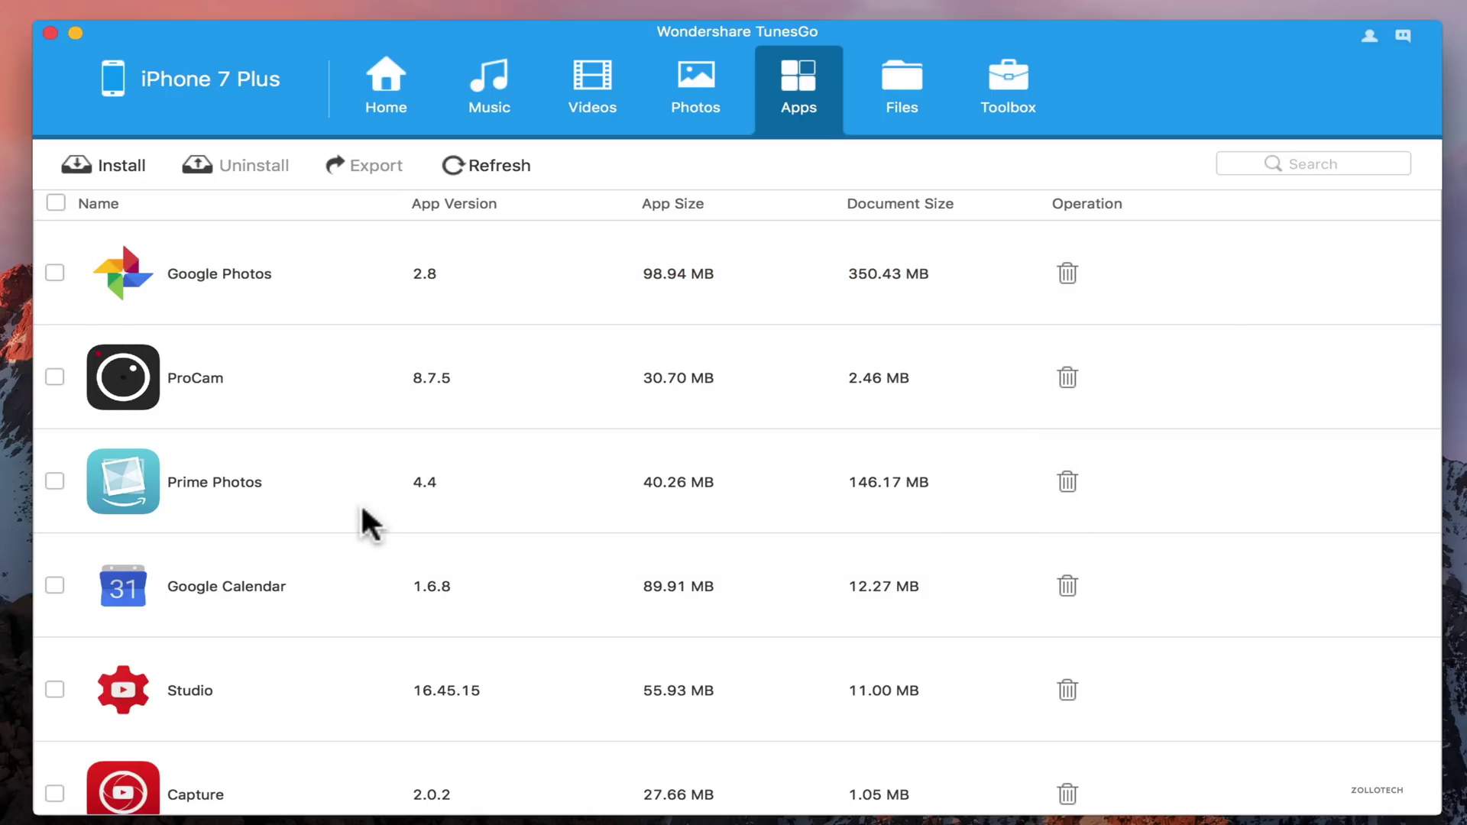
Browse the iPhone's files into DCIM/100APPLE and scroll through its 300 photos and videos.
left_click(905, 95)
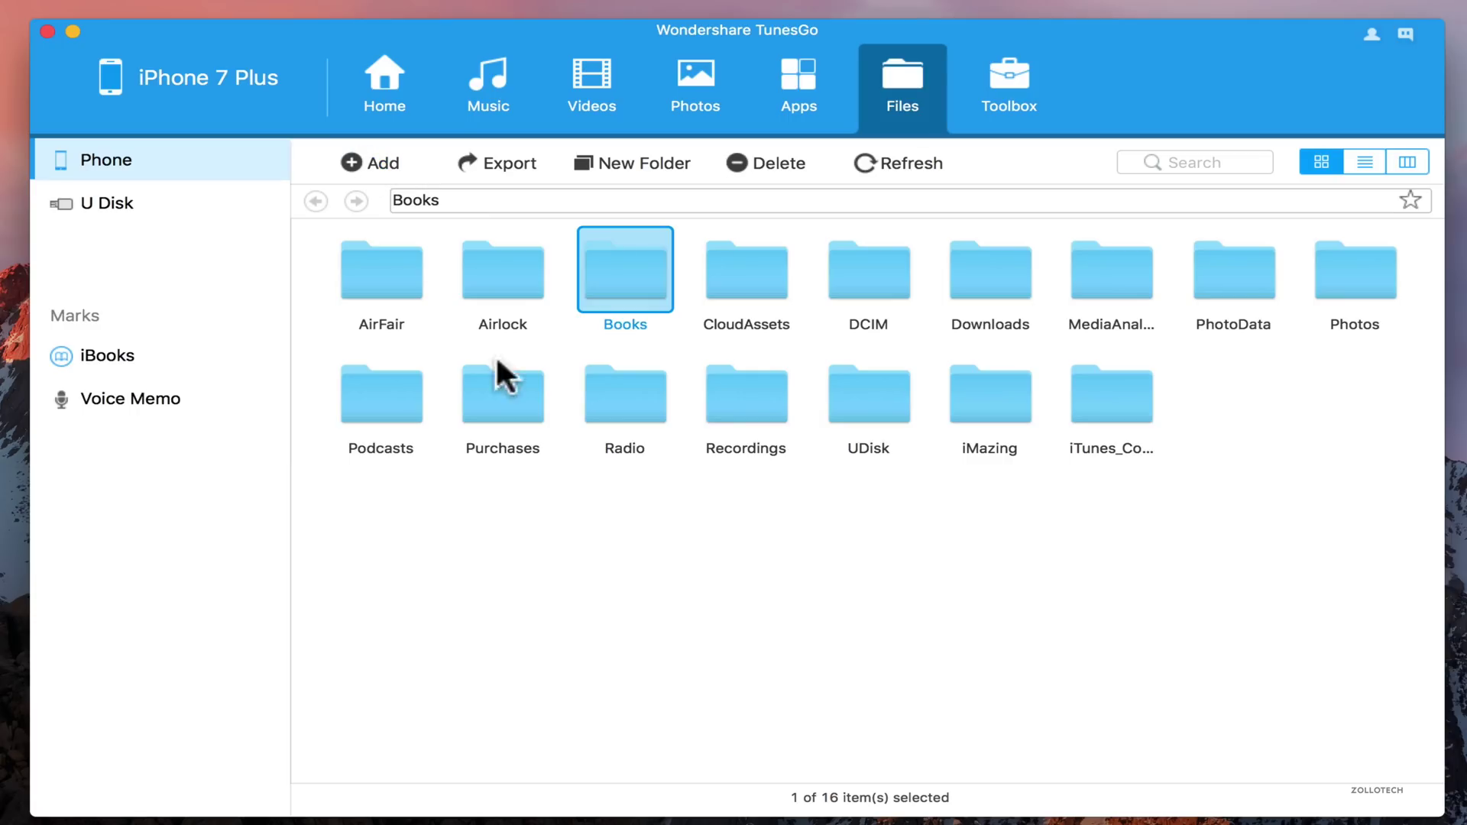
left_click(872, 298)
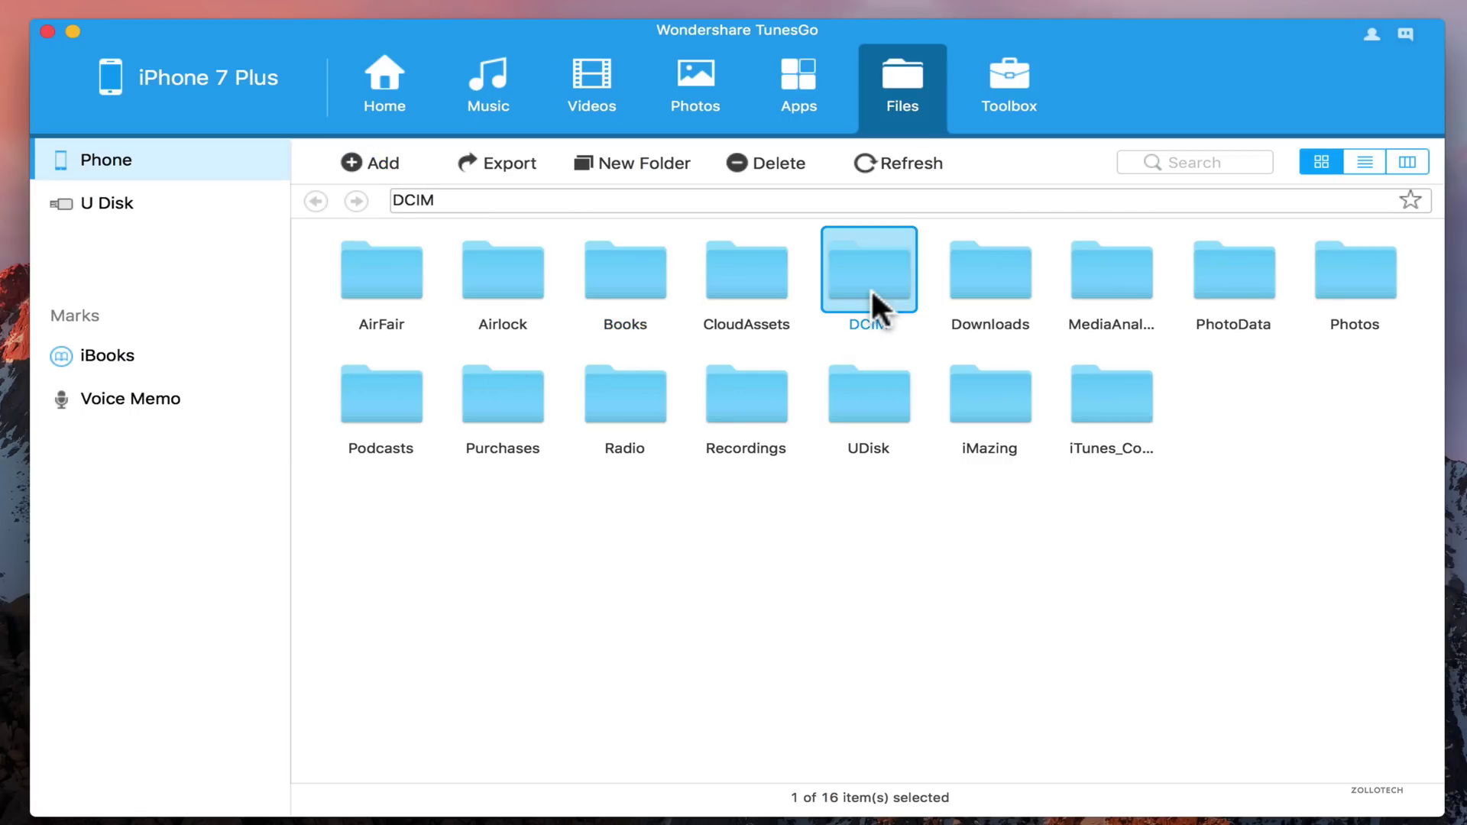
double_click(873, 292)
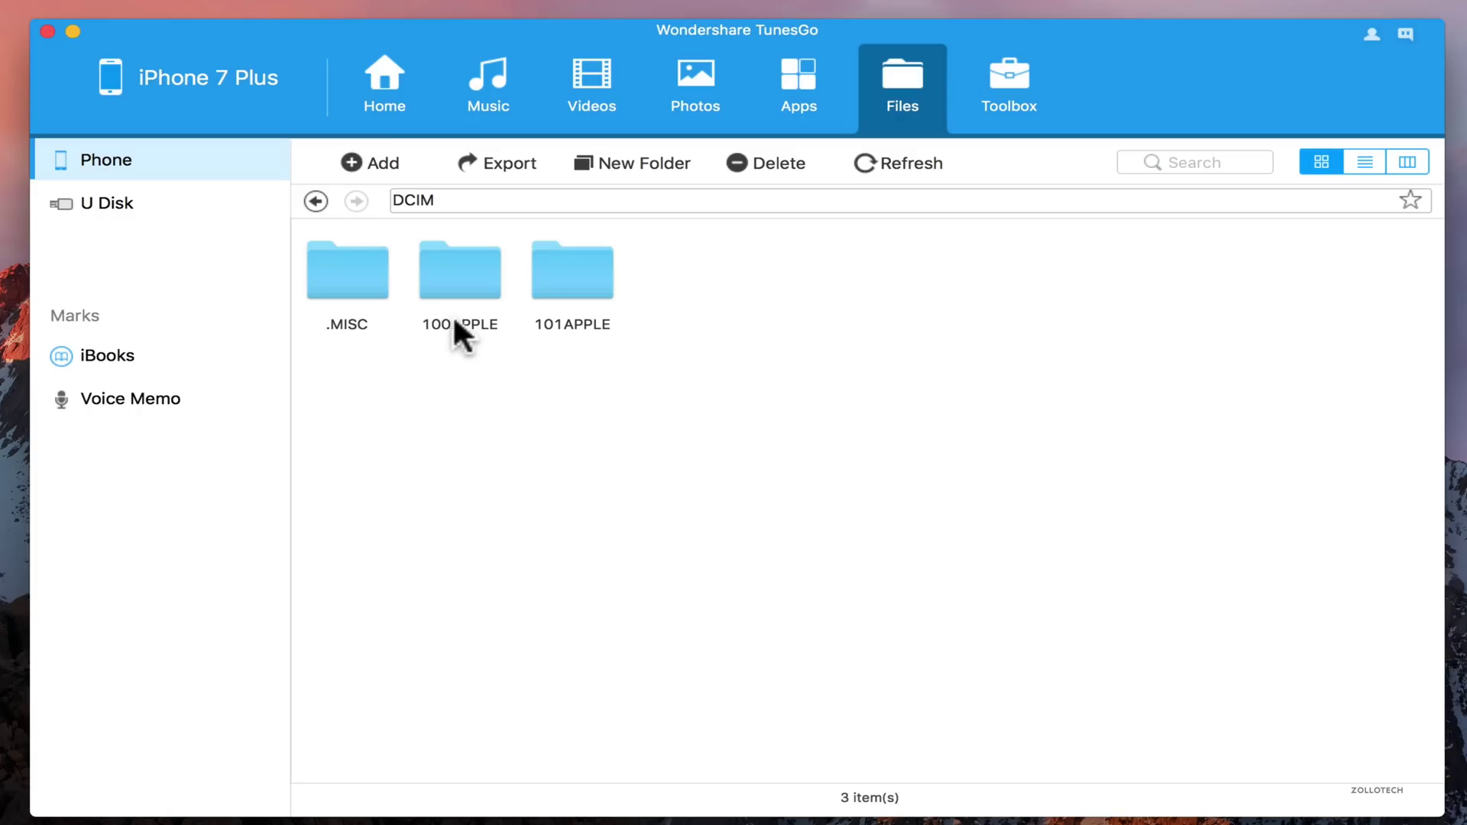
left_click(454, 284)
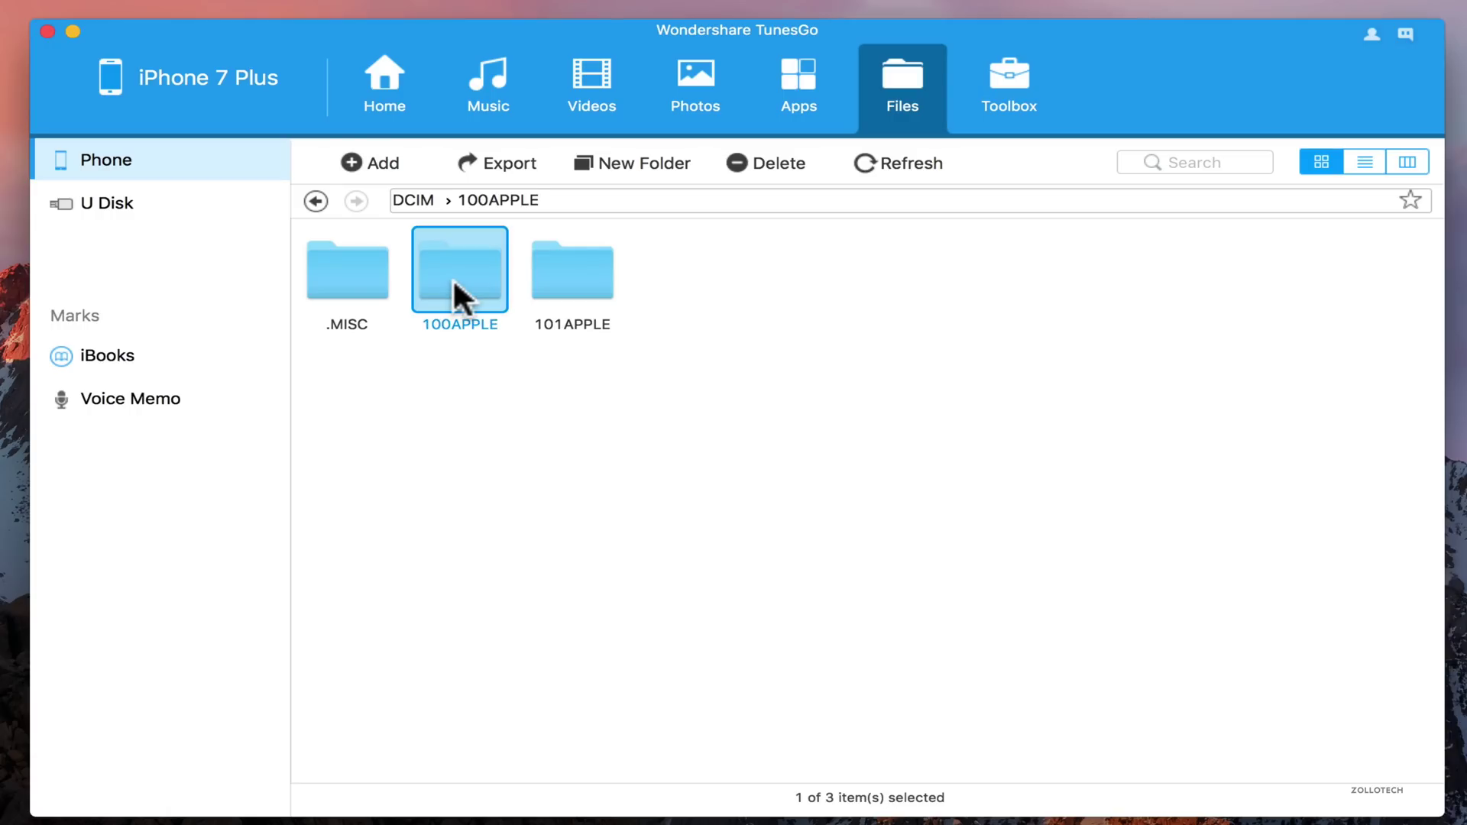
double_click(452, 277)
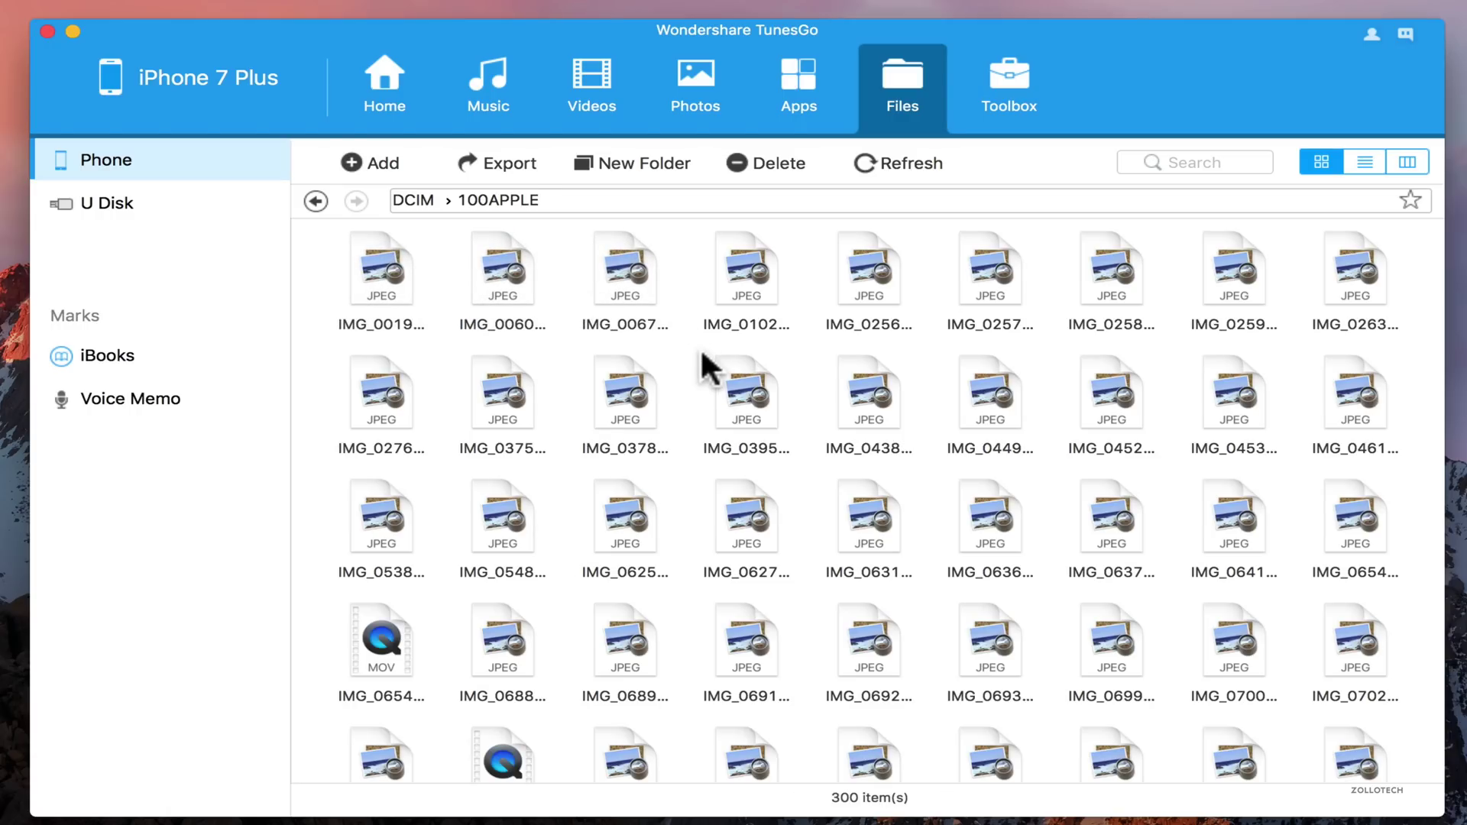
scroll(708, 367, "down", 6)
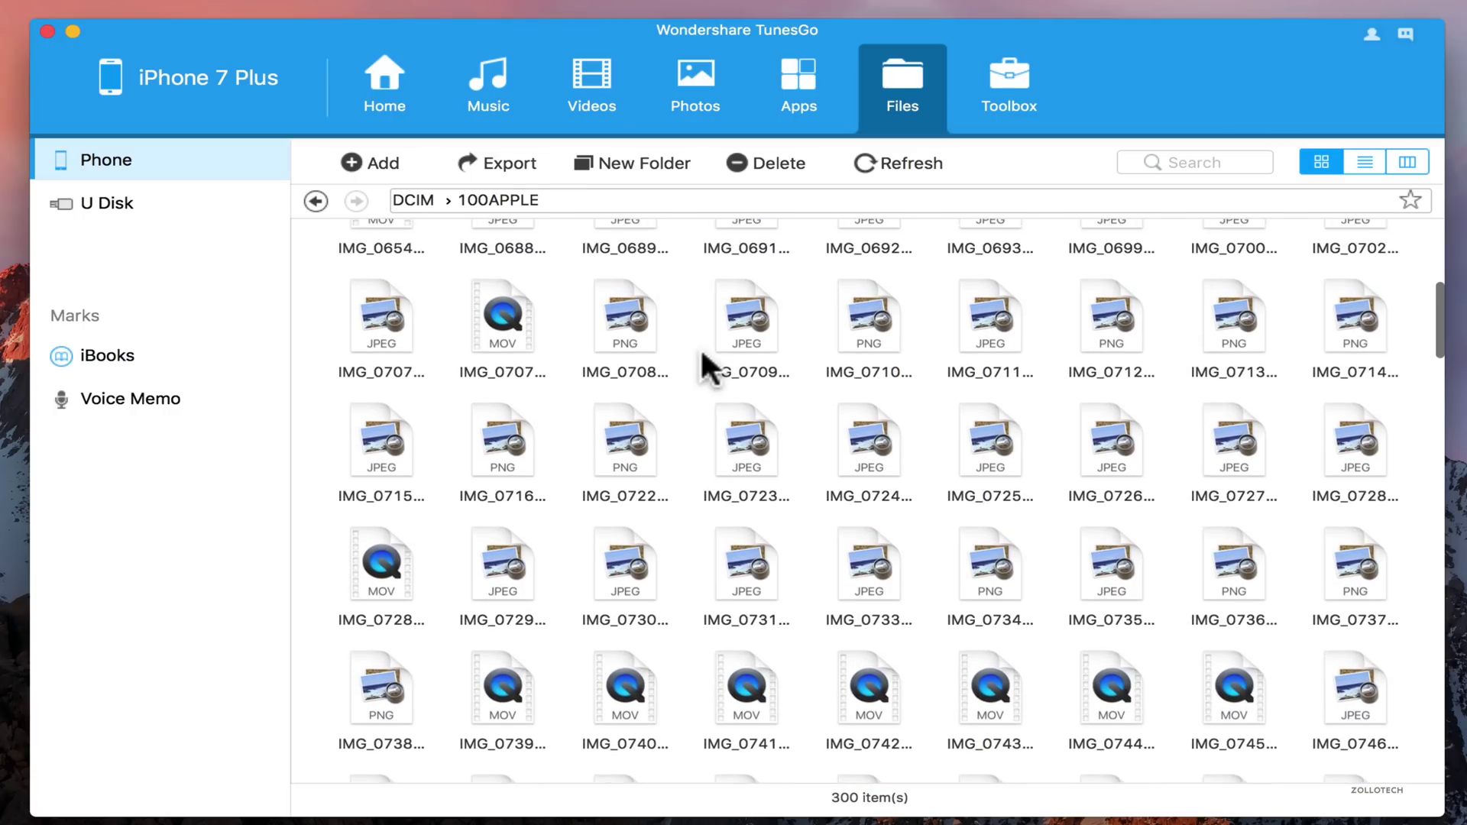
scroll(724, 464, "up", 5)
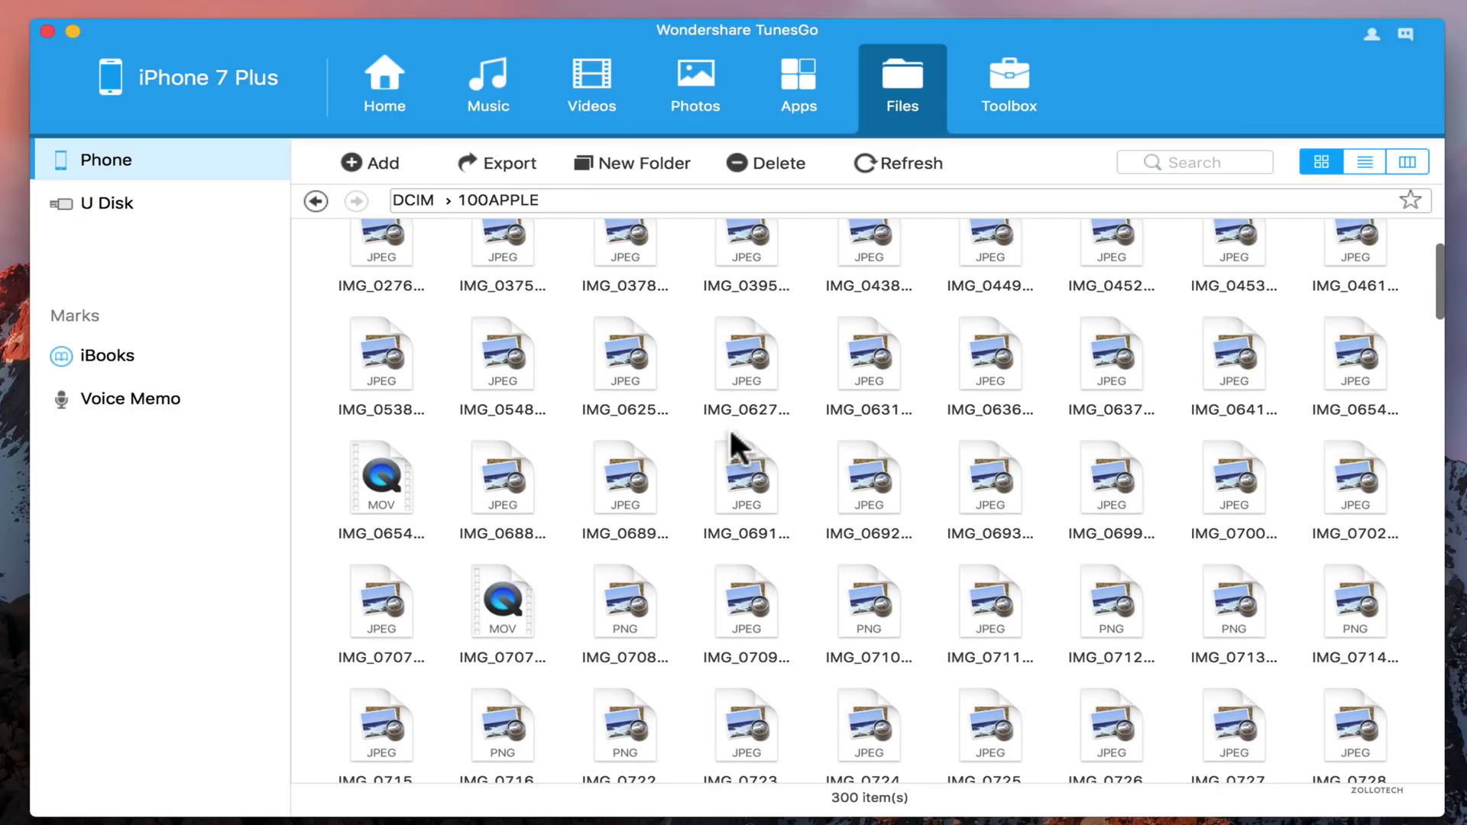
From the Toolbox, launch Phone Transfer from the iPhone 7 Plus to the Google Pixel XL.
left_click(1032, 88)
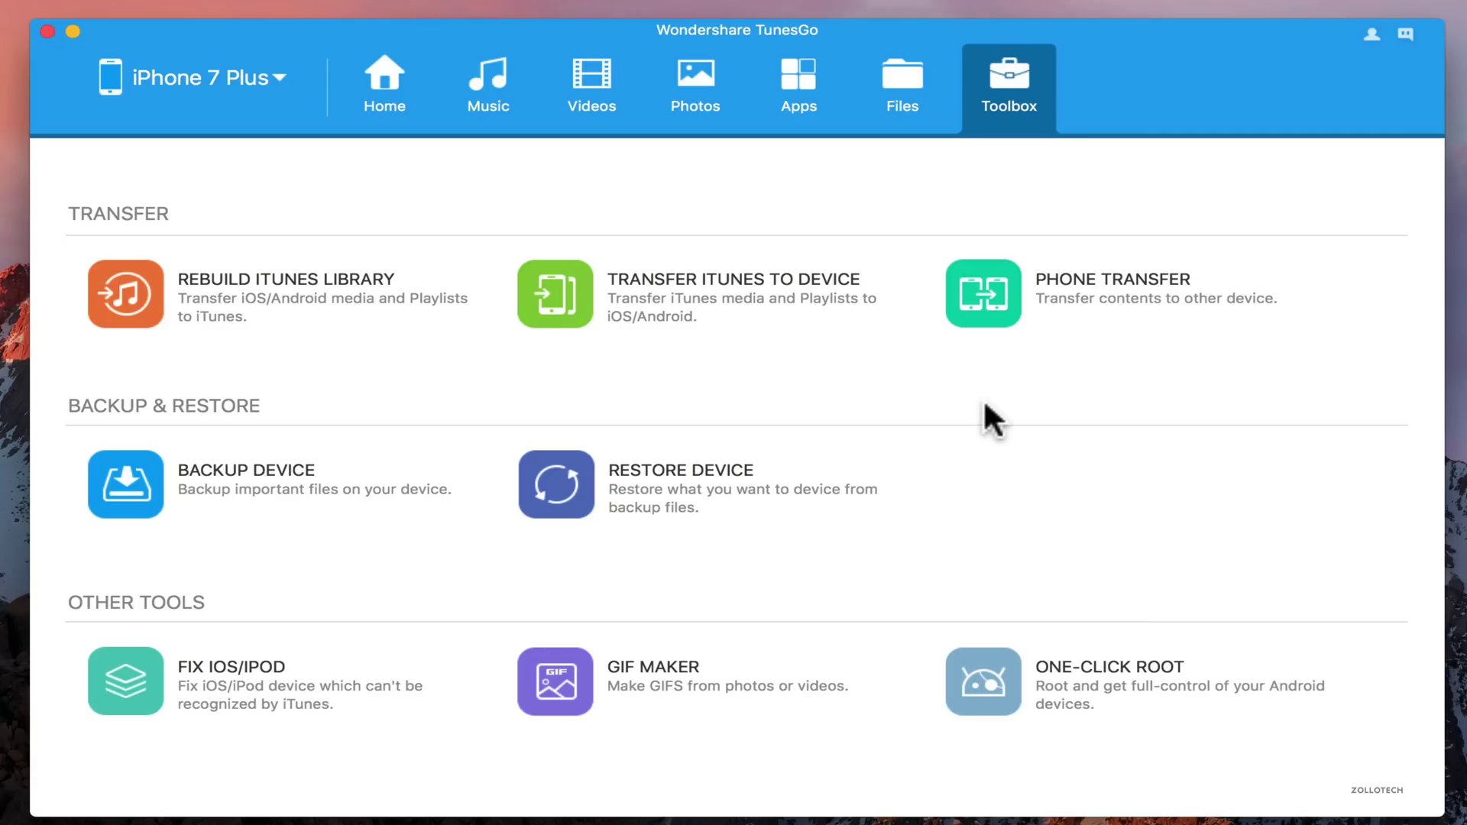
left_click(997, 286)
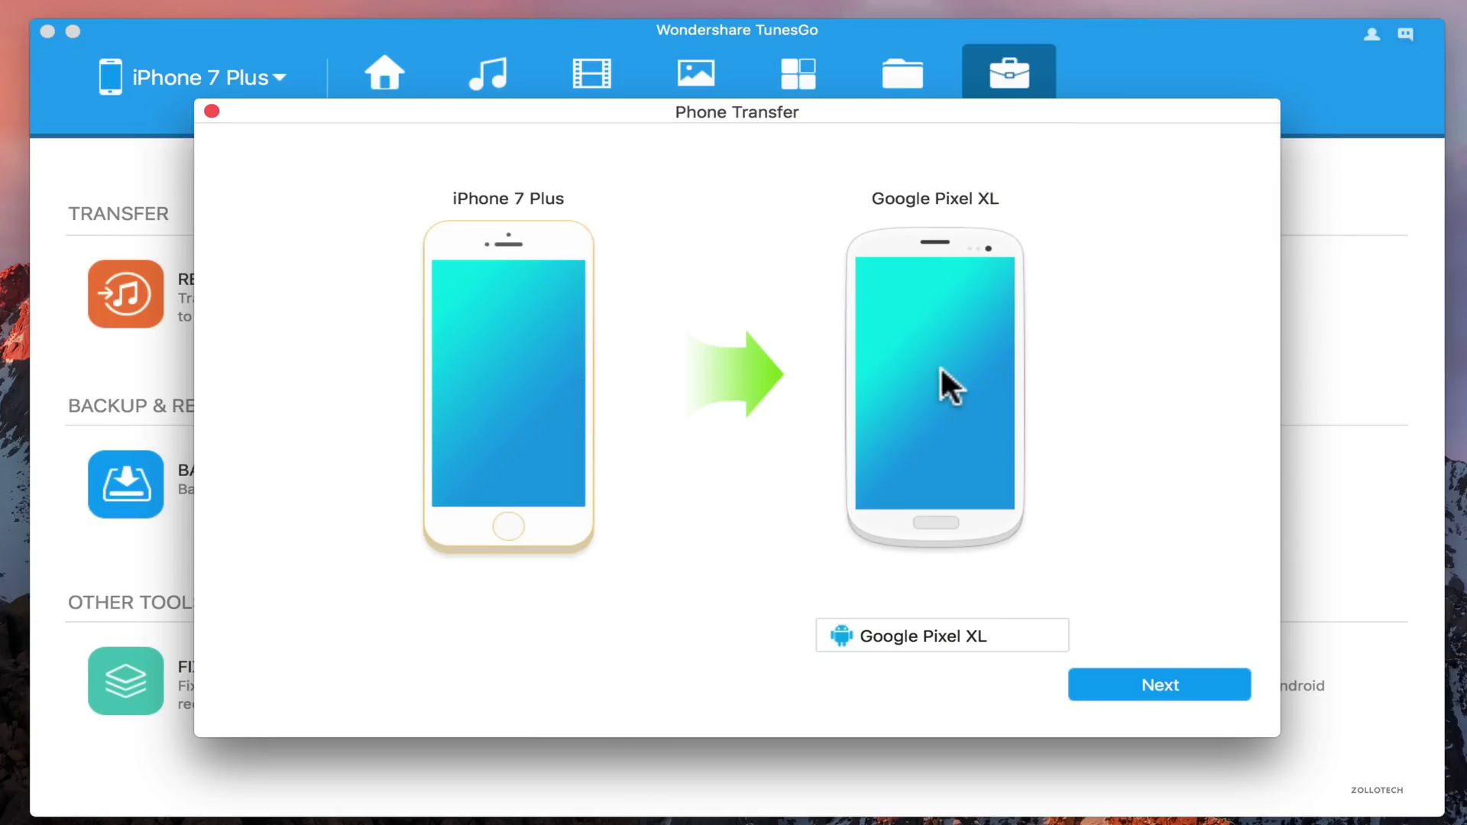
Review the 607-file (14.39 GB) transfer list, then close Phone Transfer without transferring.
left_click(1135, 674)
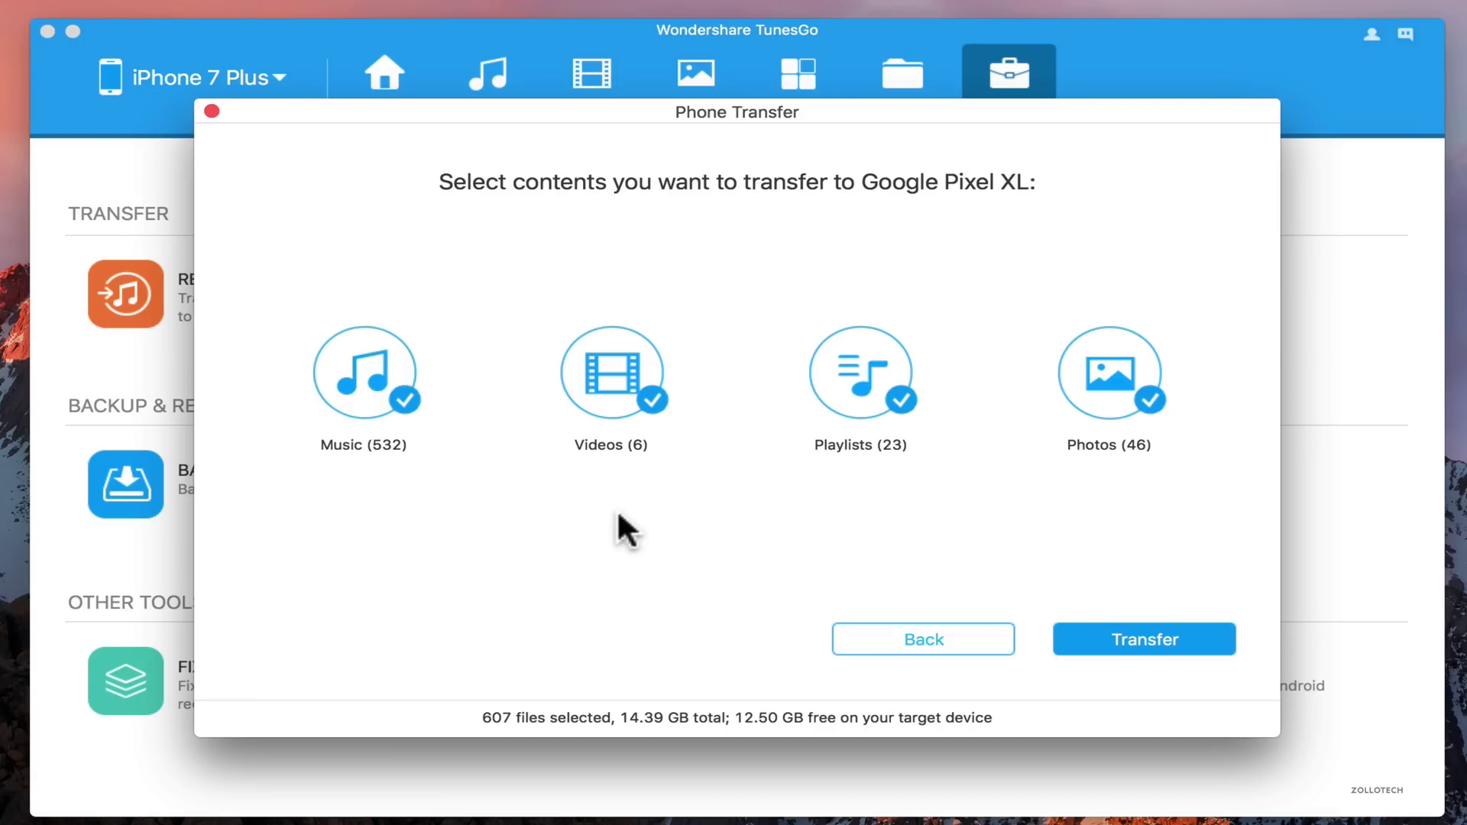
left_click(211, 111)
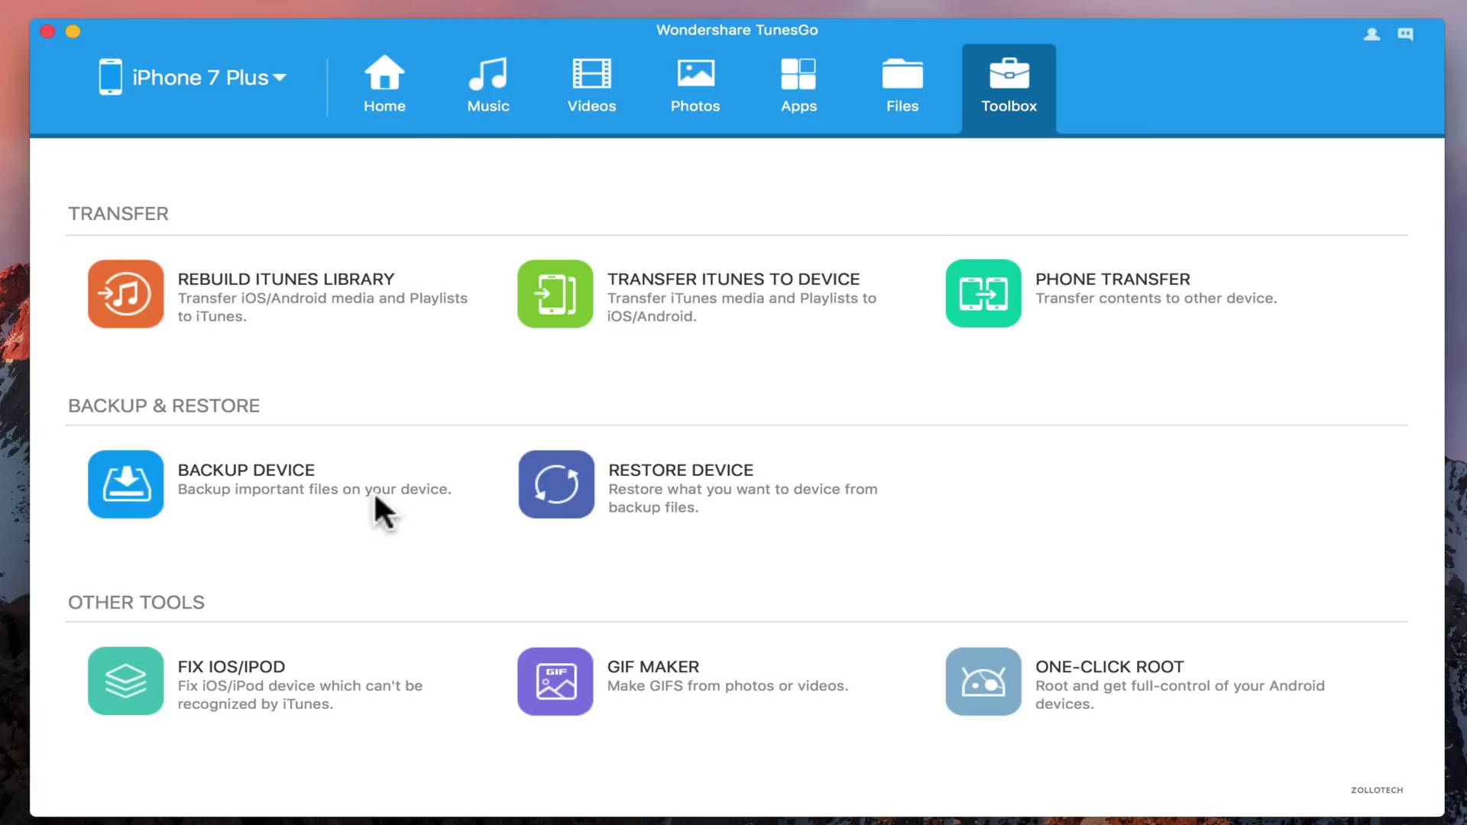
left_click(260, 498)
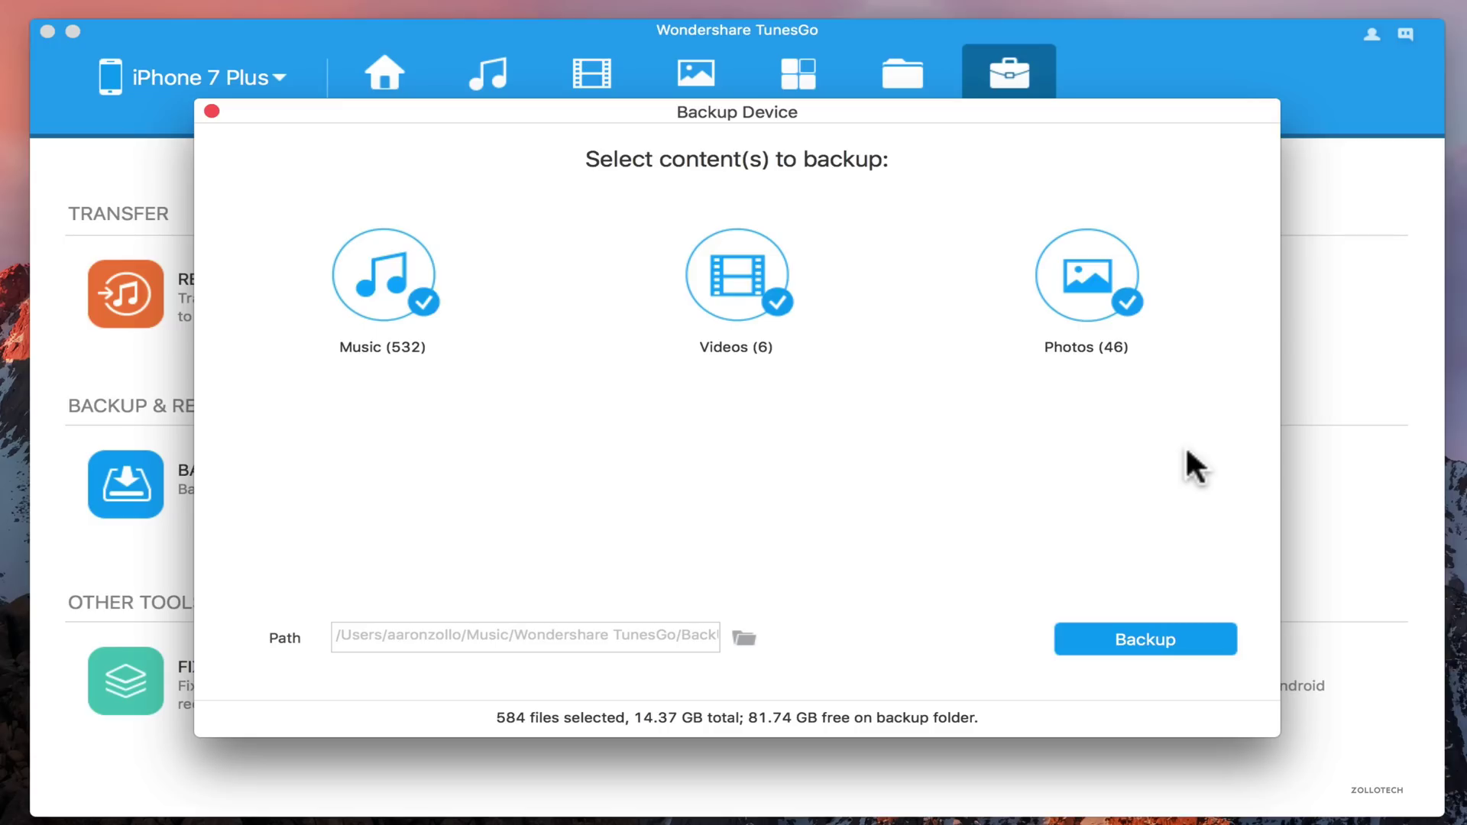
left_click(211, 111)
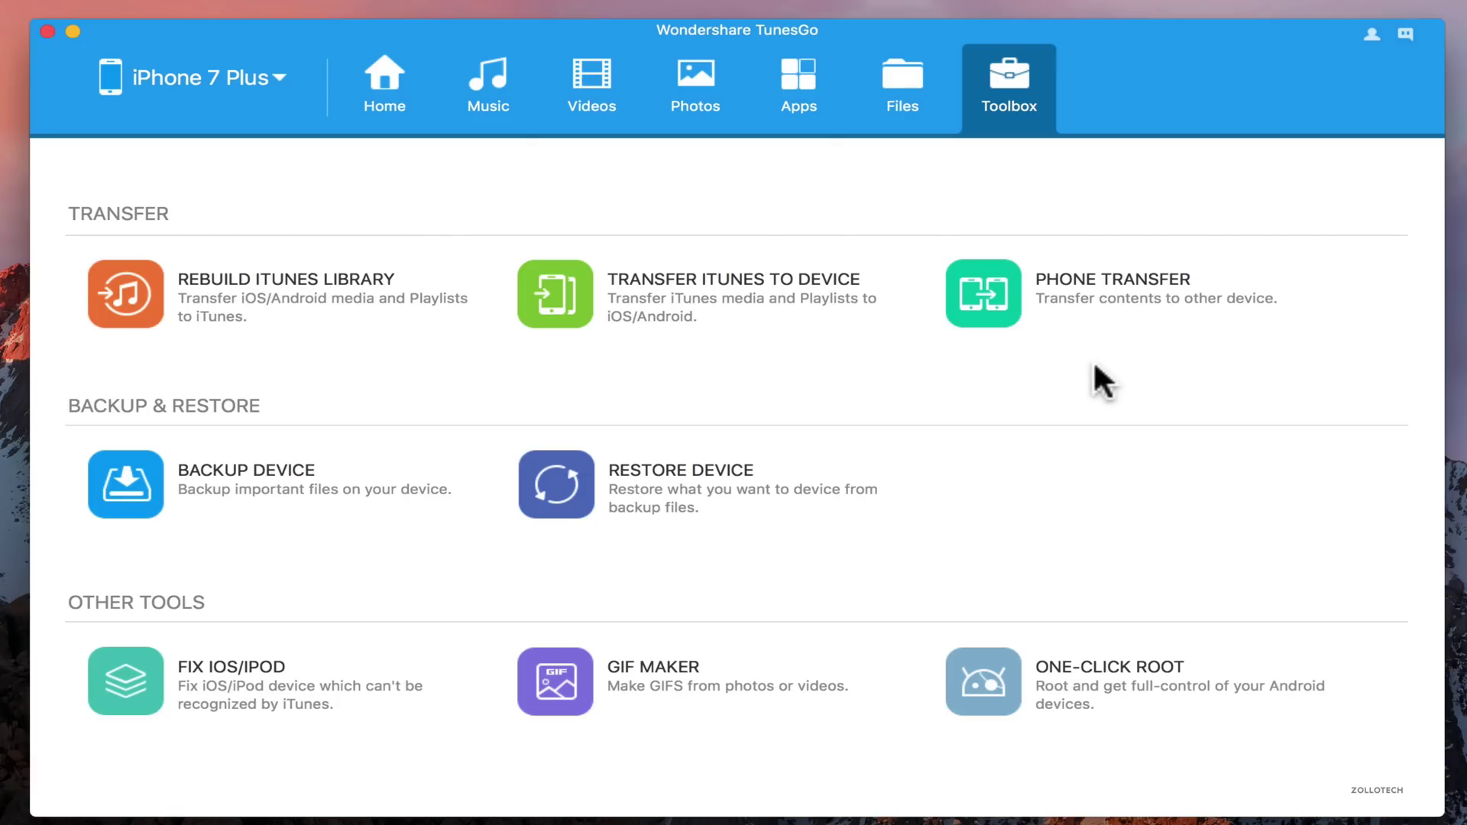
left_click(1015, 325)
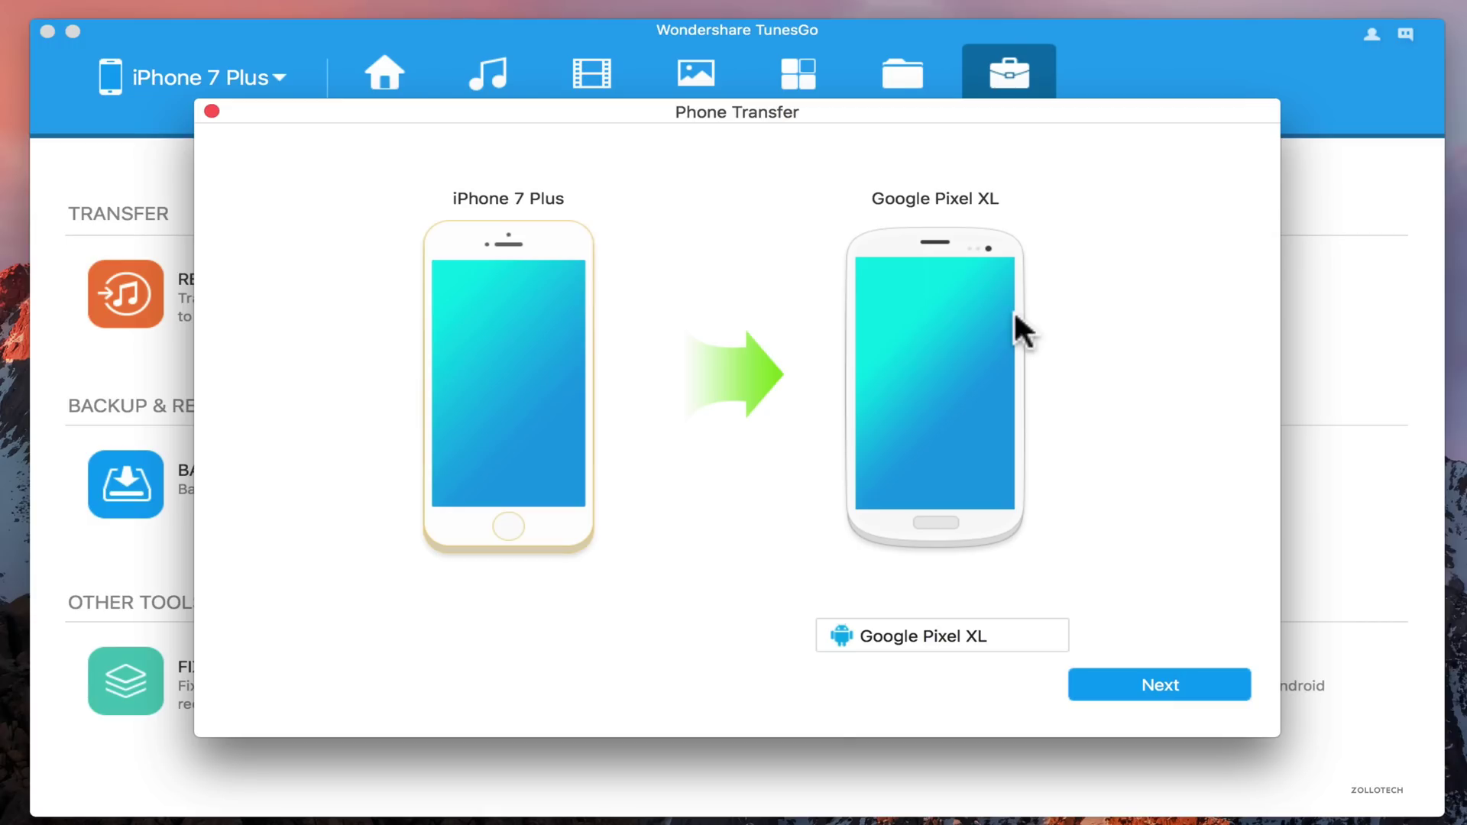
left_click(211, 111)
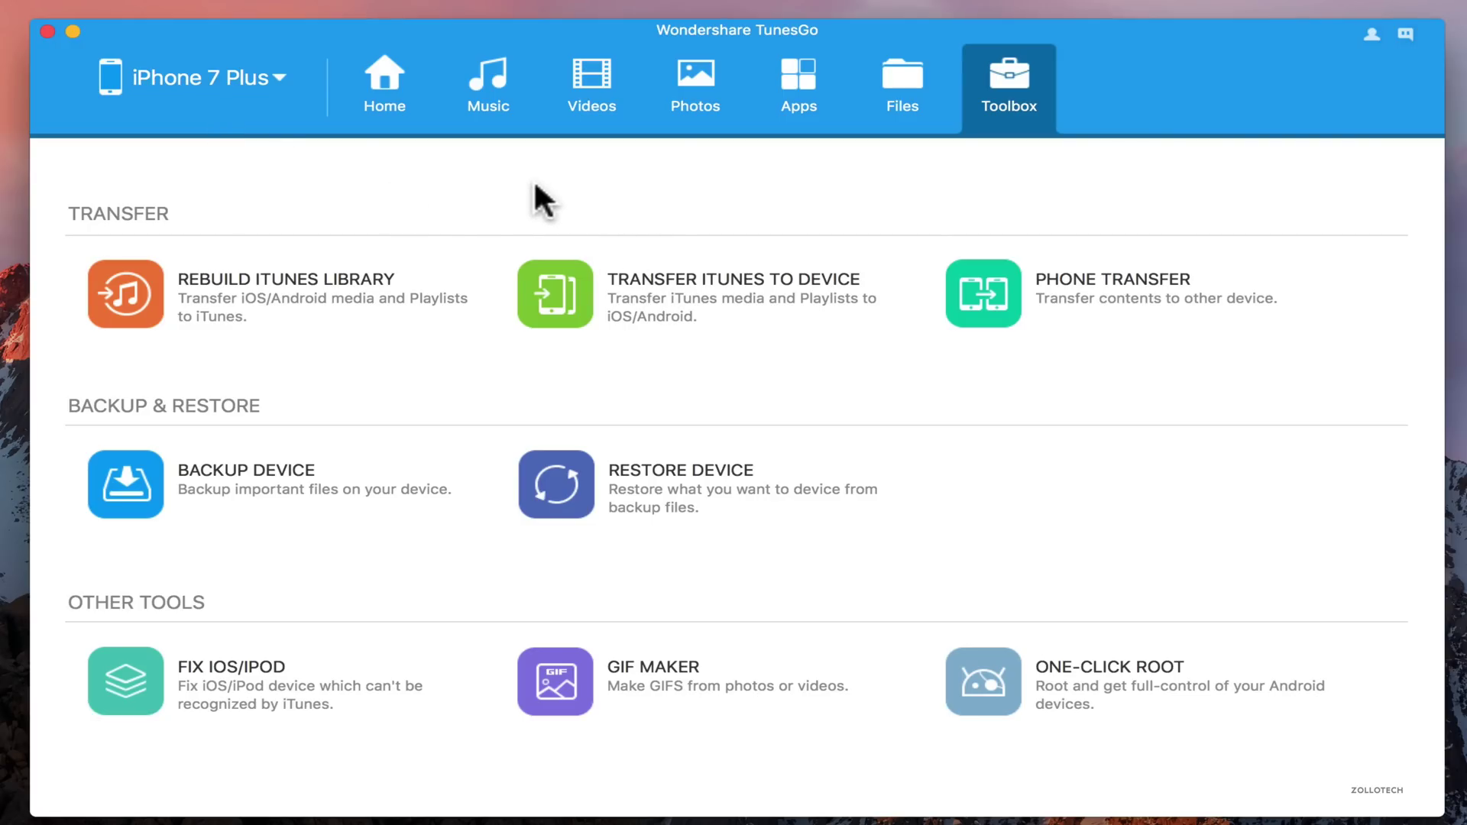
Switch the managed device to the Google Pixel XL, then open and close Phone to Phone Transfer.
left_click(235, 80)
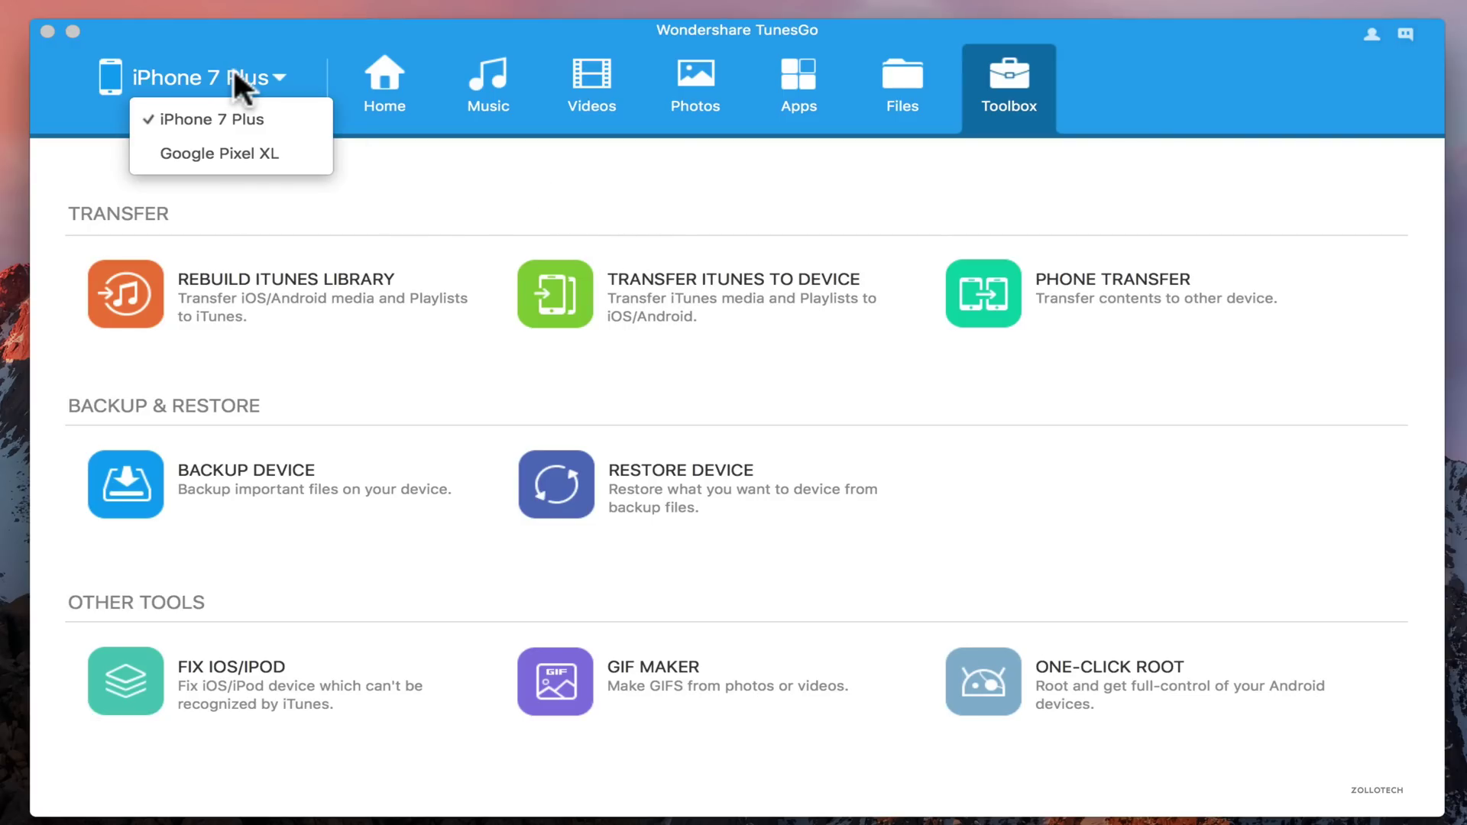
left_click(263, 153)
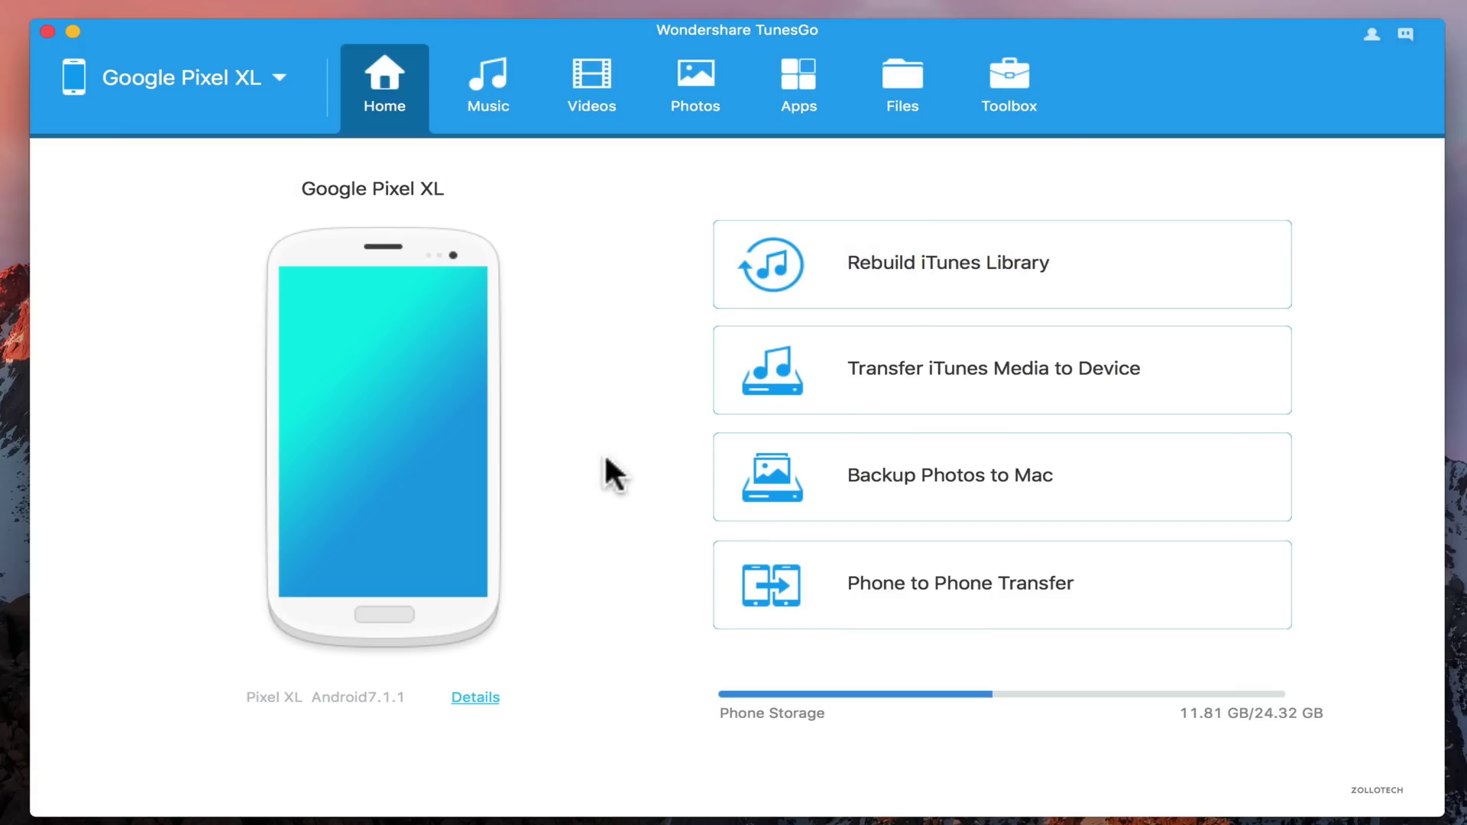
left_click(860, 587)
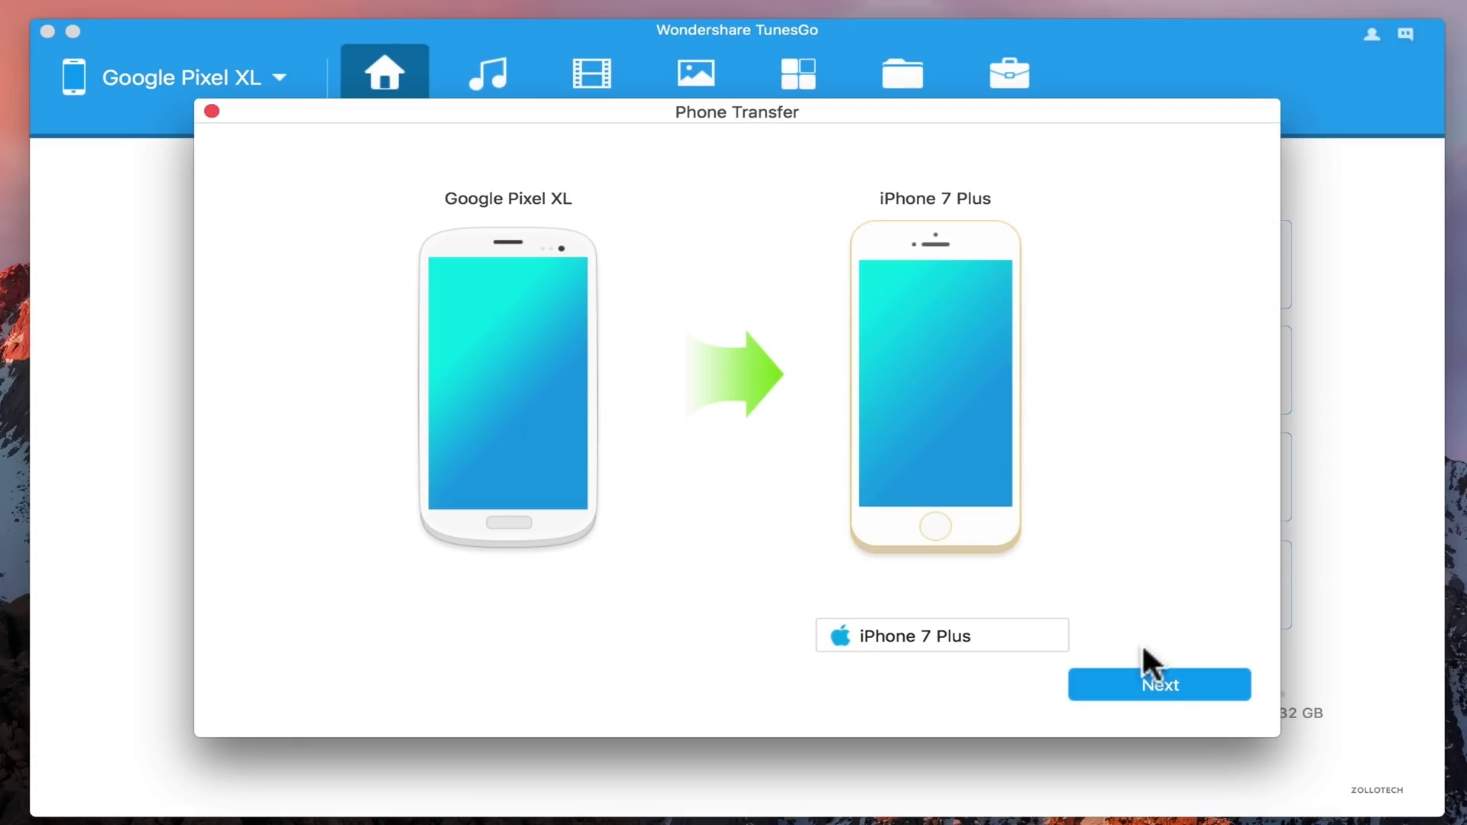
left_click(1150, 688)
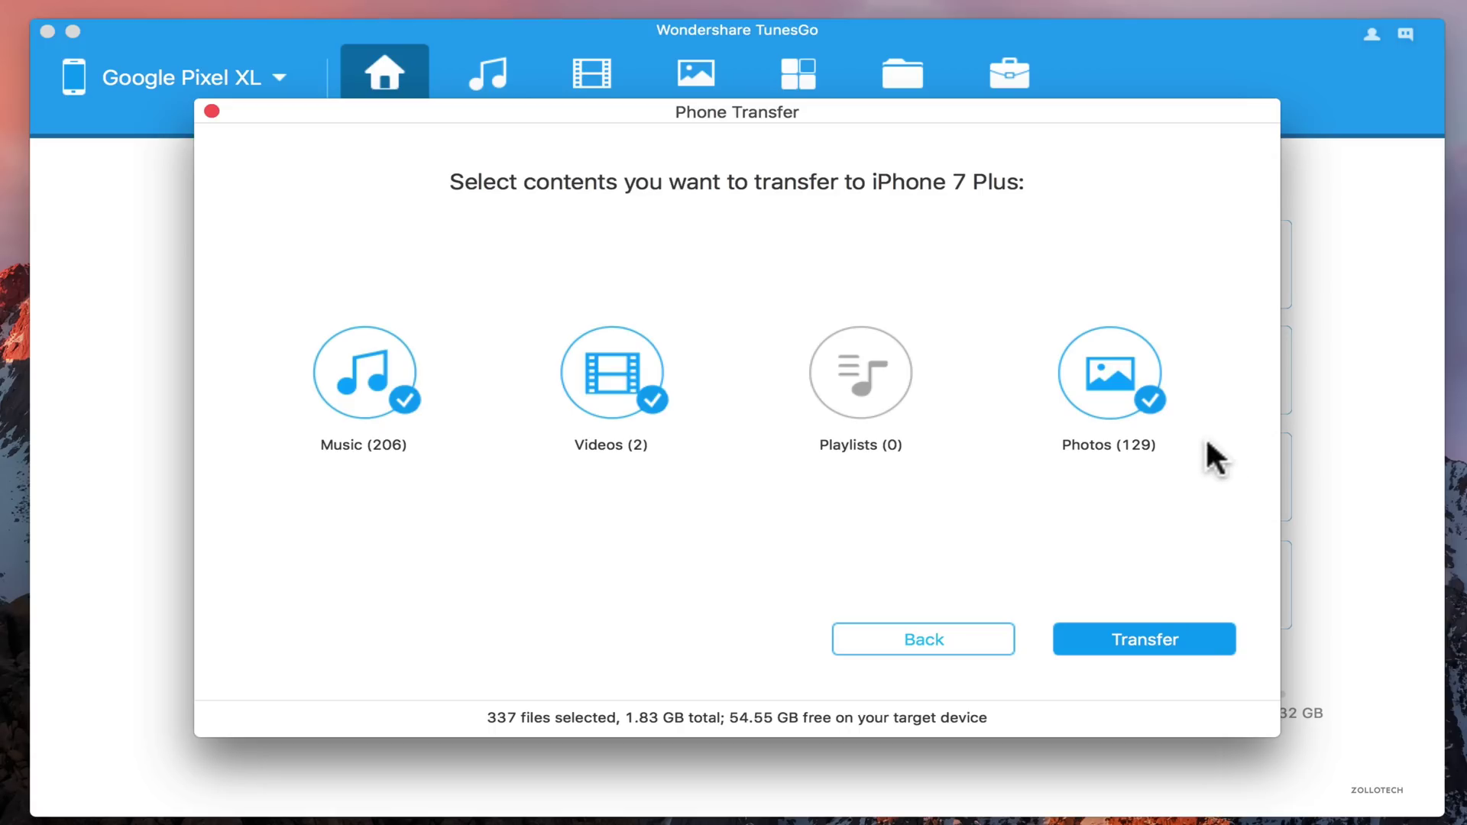
left_click(946, 634)
left_click(211, 111)
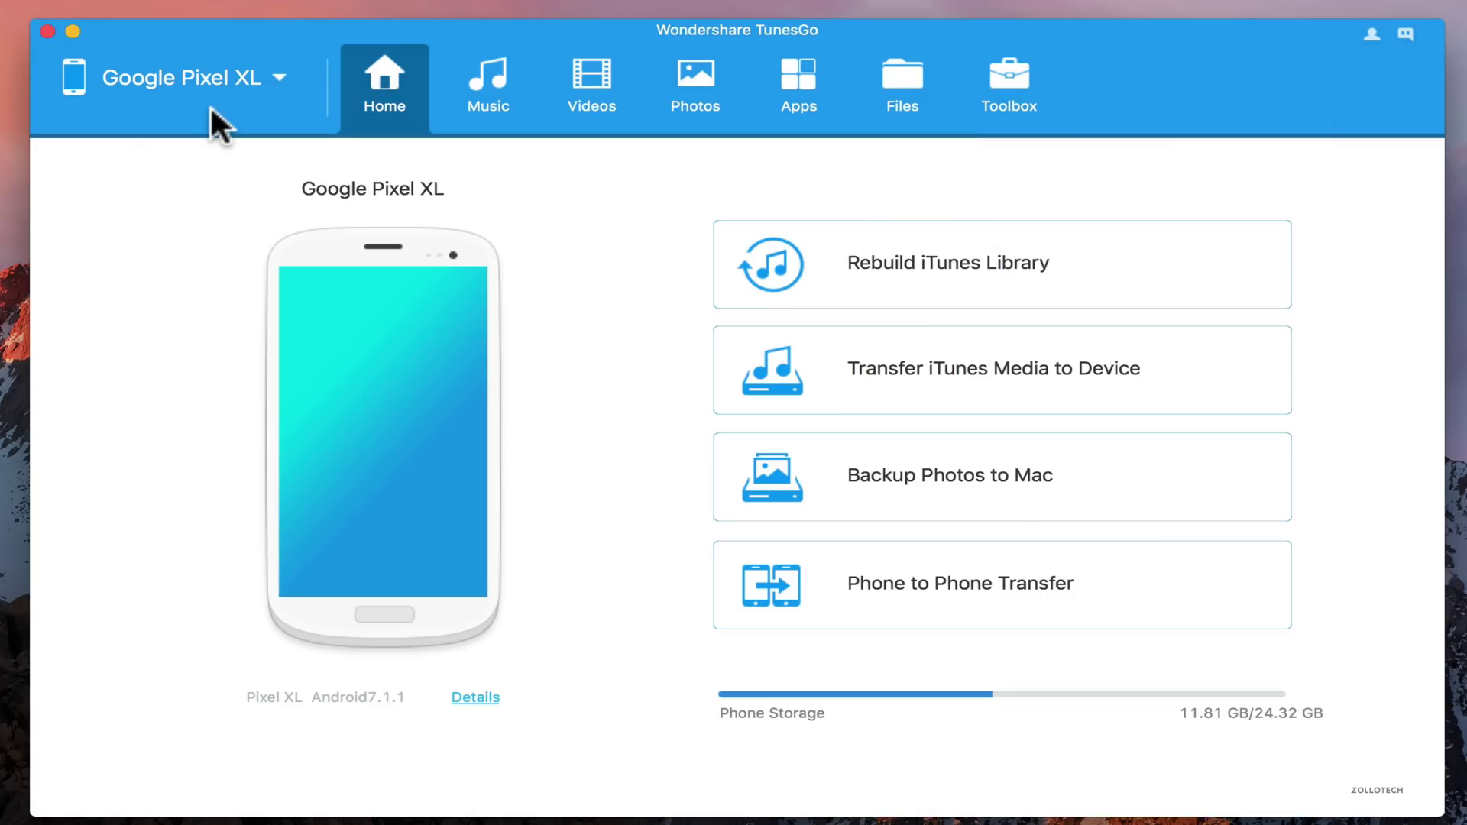
Drag IMG_1160.PNG from the desktop into the Pixel XL's Camera photos, then return Home.
left_click(497, 93)
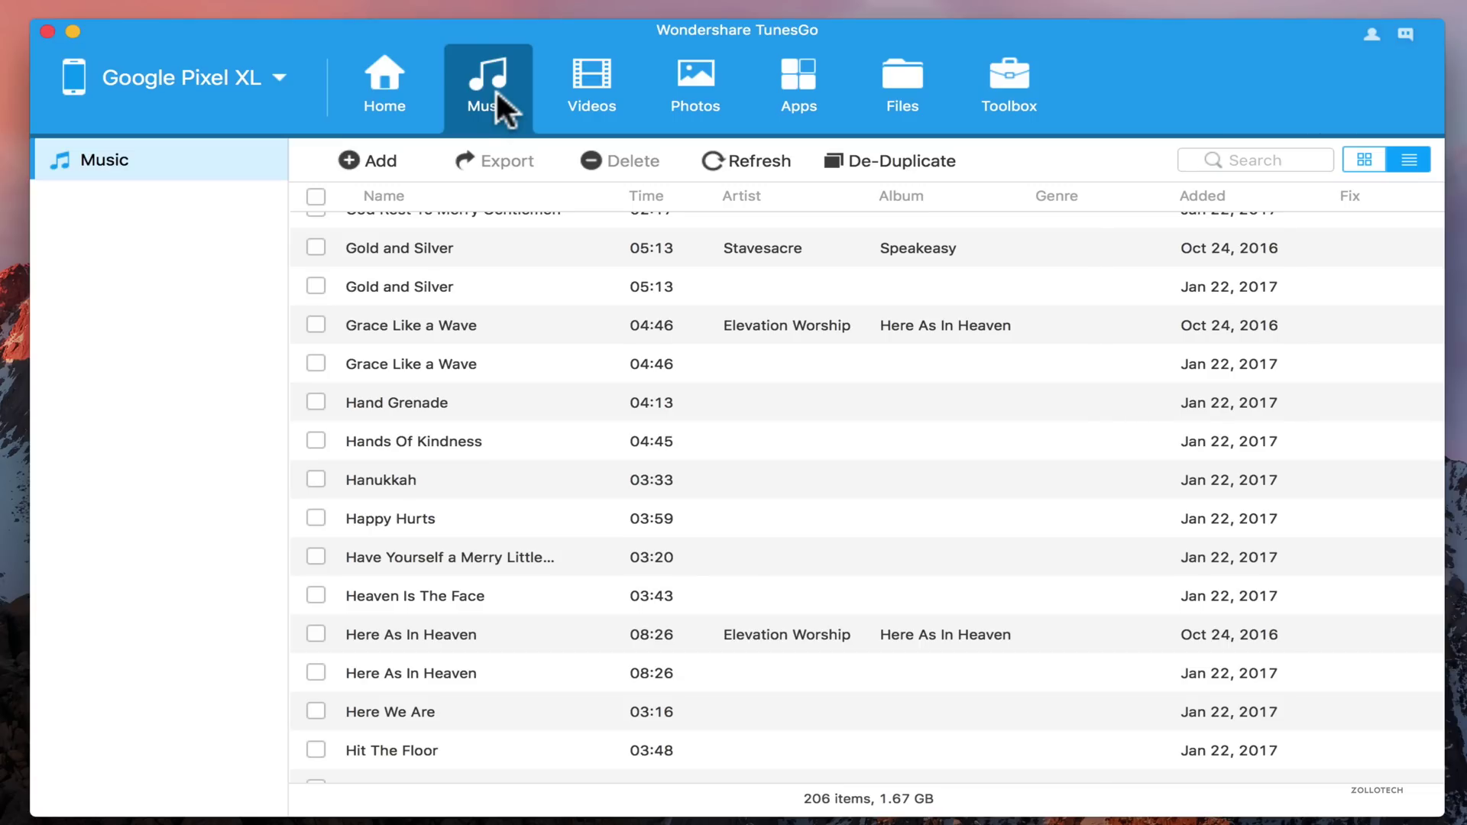
left_click(695, 88)
left_click_drag(1410, 283, 673, 480)
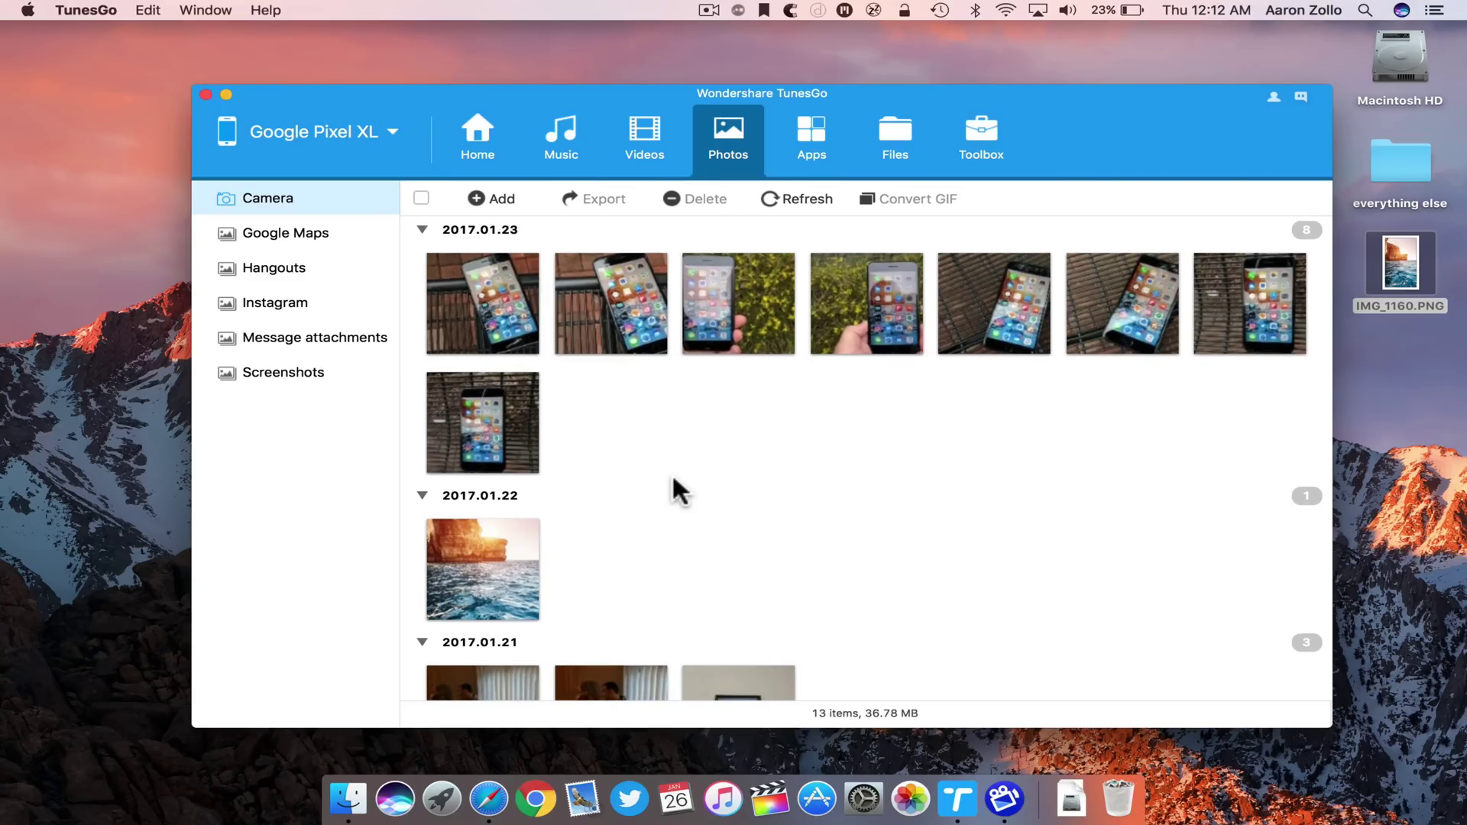
left_click(481, 153)
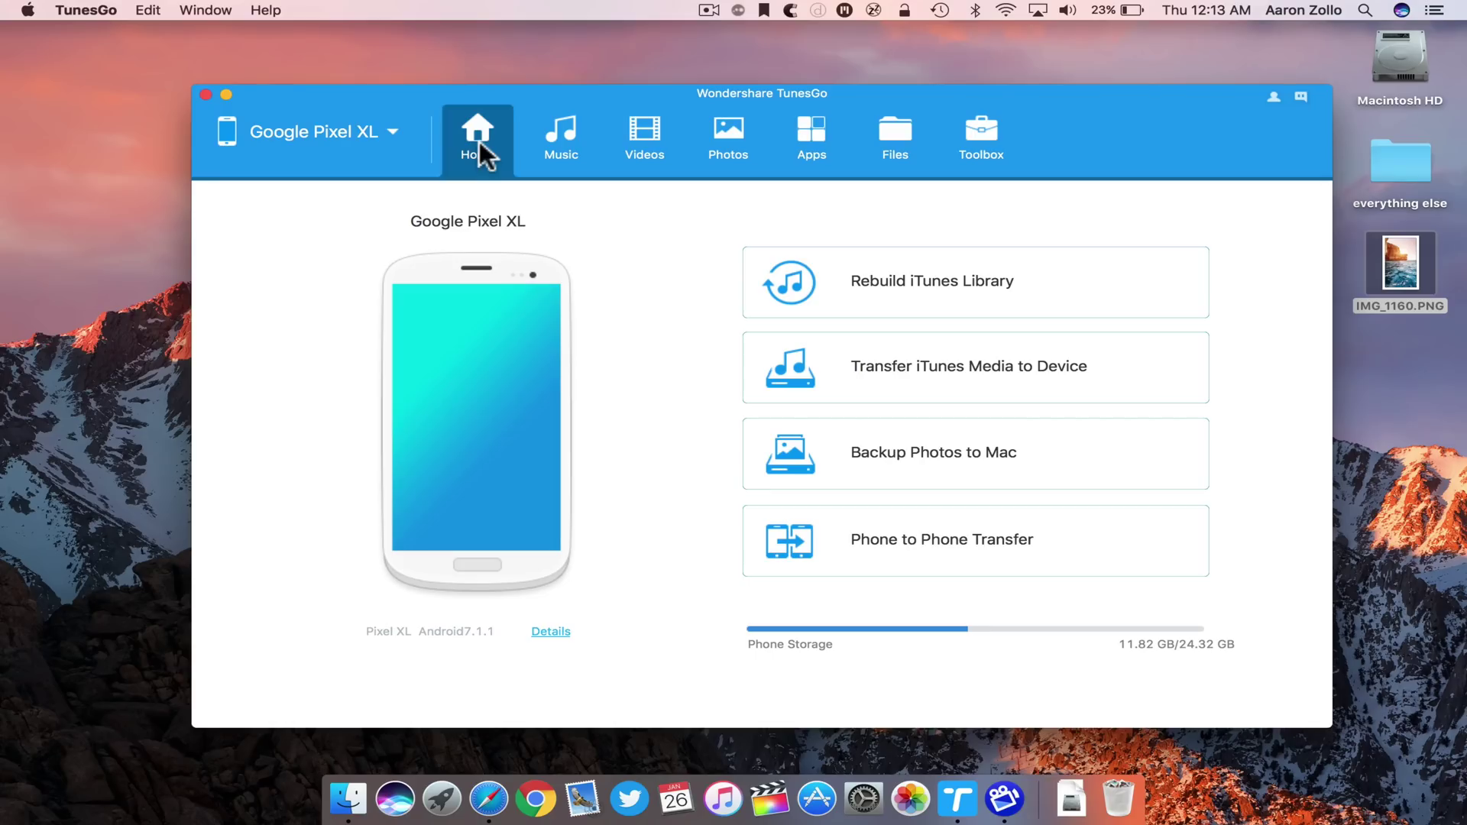